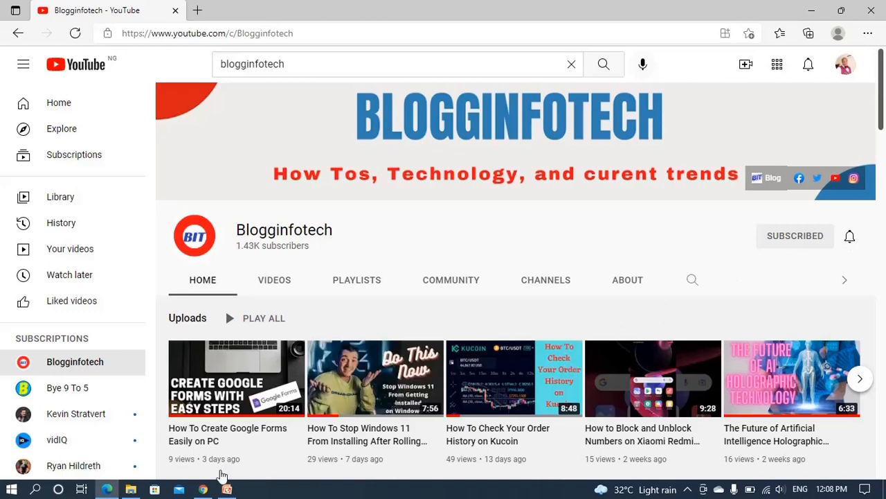
- Switch to Chrome after glancing at the PowerPoint slide and open forms.google.com in the new tab
{"action": "left_click", "coordinate": [227, 489]}
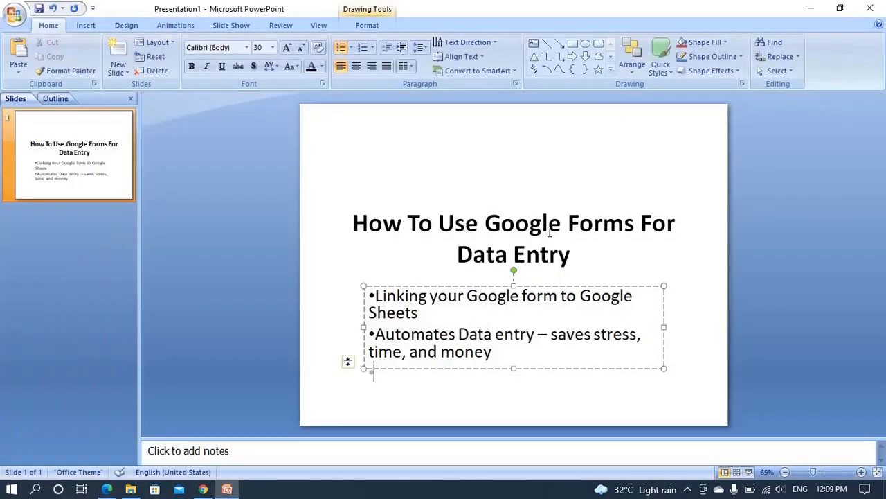
{"action": "left_click", "coordinate": [203, 489]}
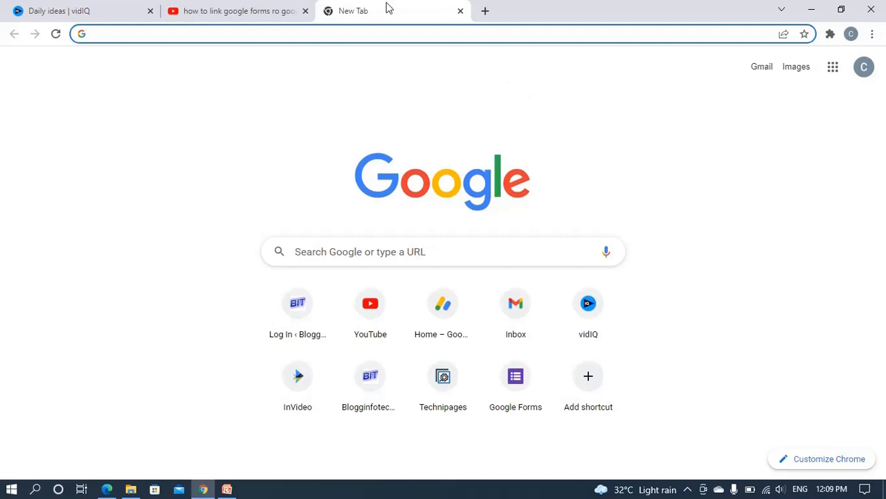
{"action": "left_click", "coordinate": [471, 36]}
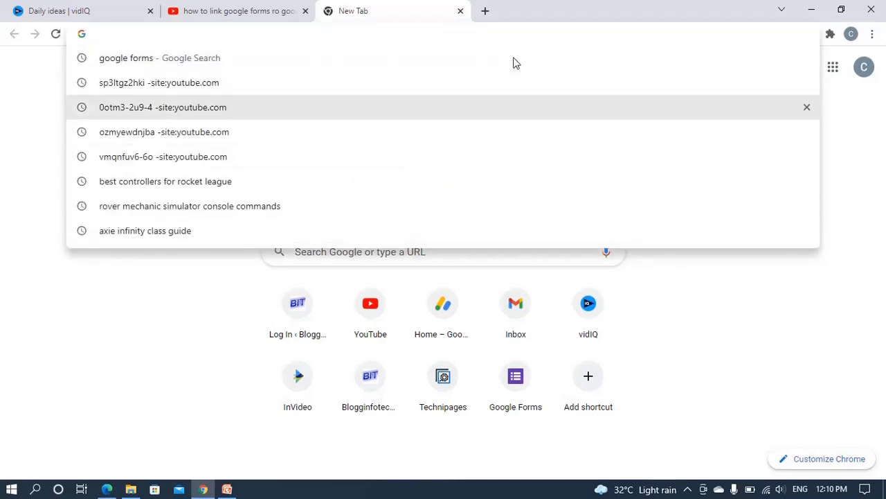
{"action": "left_click", "coordinate": [24, 339]}
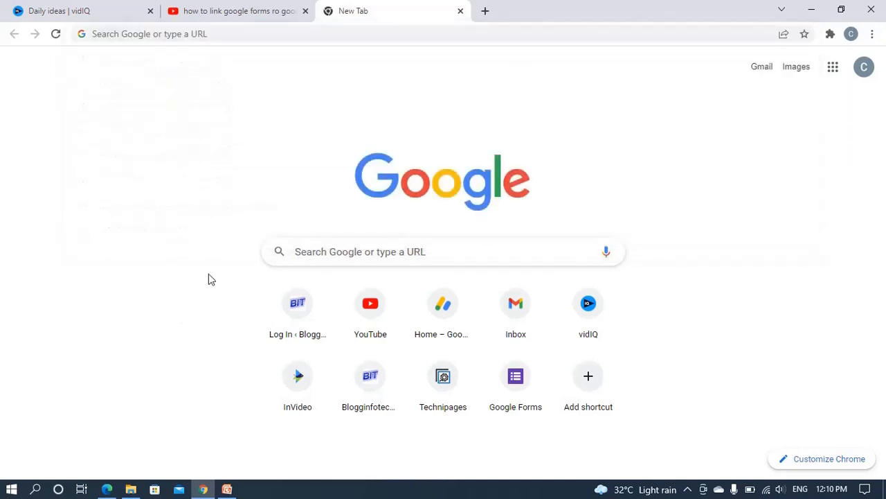
{"action": "left_click", "coordinate": [449, 34]}
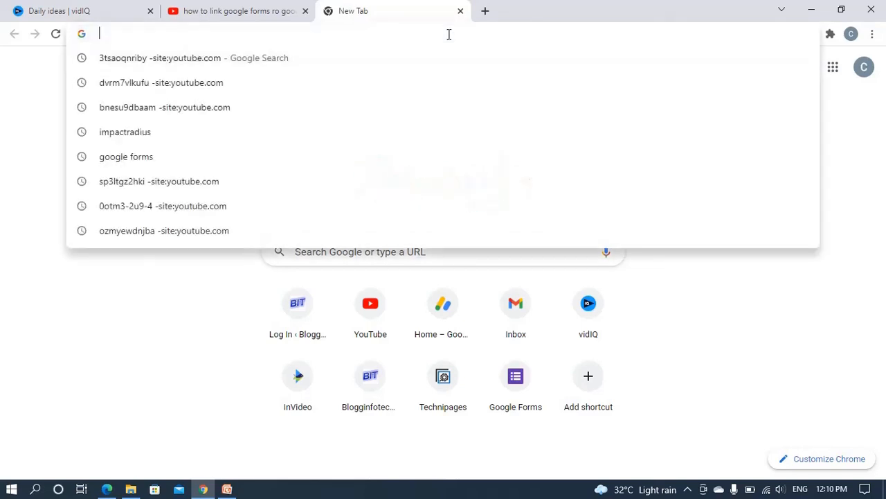
{"action": "type", "text": "forms.google.com"}
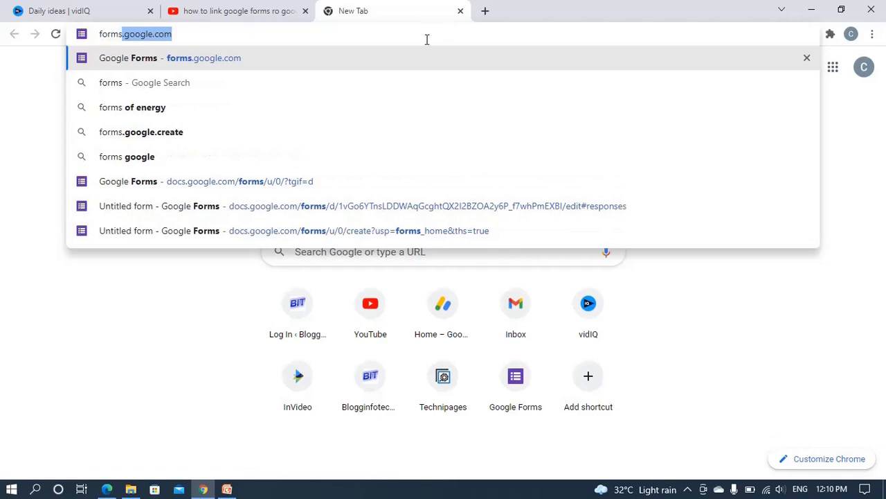
{"action": "key", "text": "Return"}
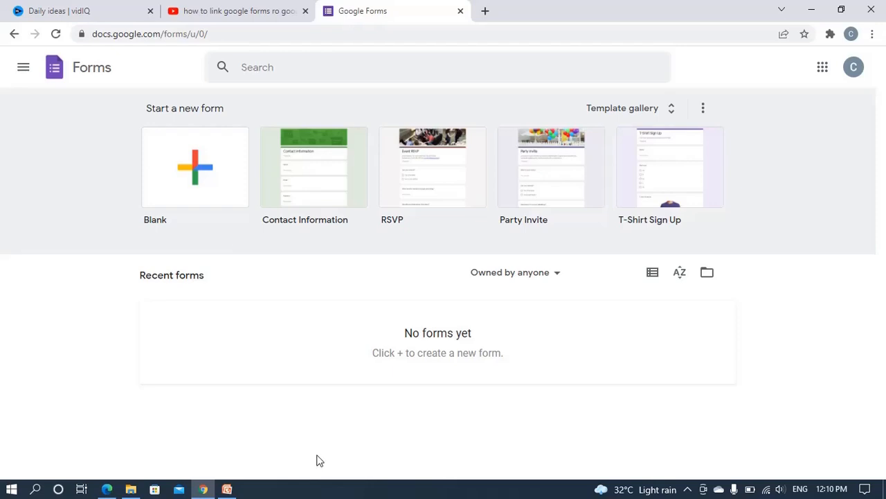
- Review the title "How To Use Google Forms For Data Entry" on the PowerPoint slide and return to Chrome
{"action": "left_click", "coordinate": [227, 489]}
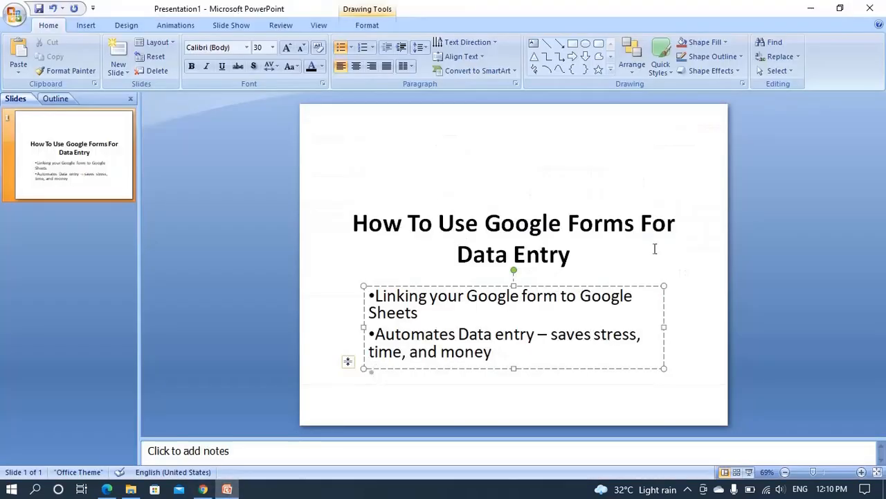
{"action": "left_click_drag", "start_coordinate": [367, 224], "coordinate": [619, 270]}
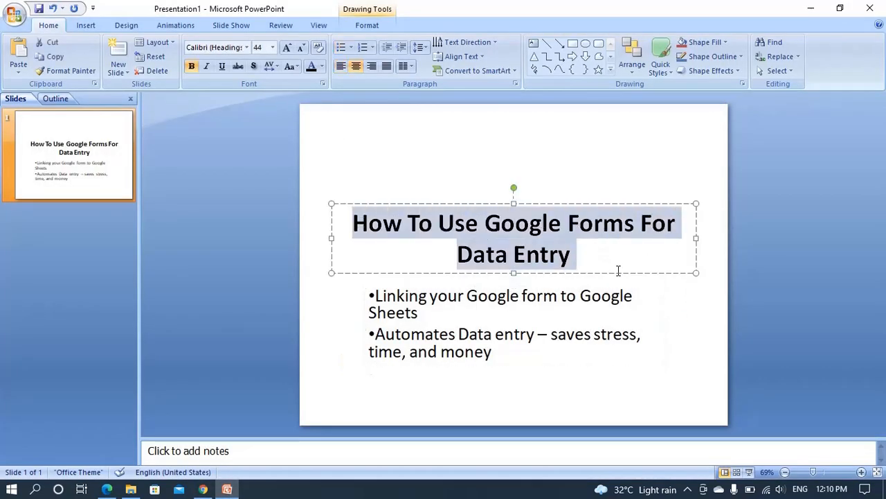
{"action": "left_click", "coordinate": [619, 270]}
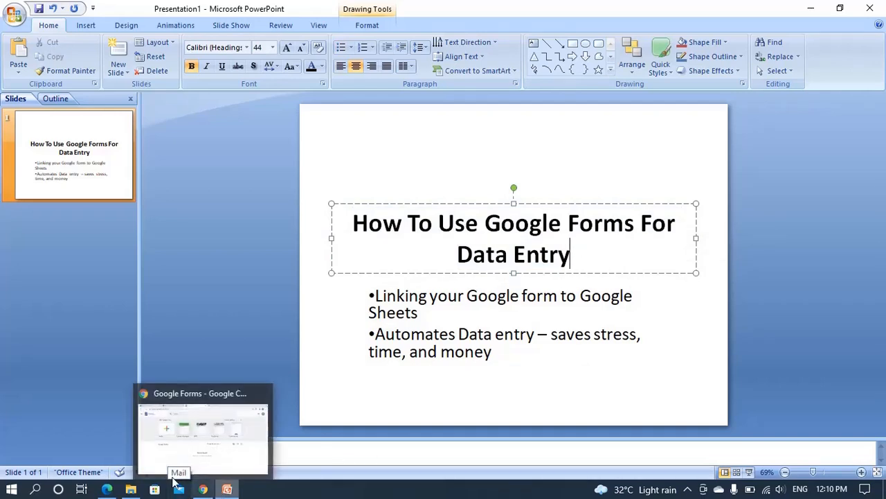
{"action": "left_click", "coordinate": [207, 490]}
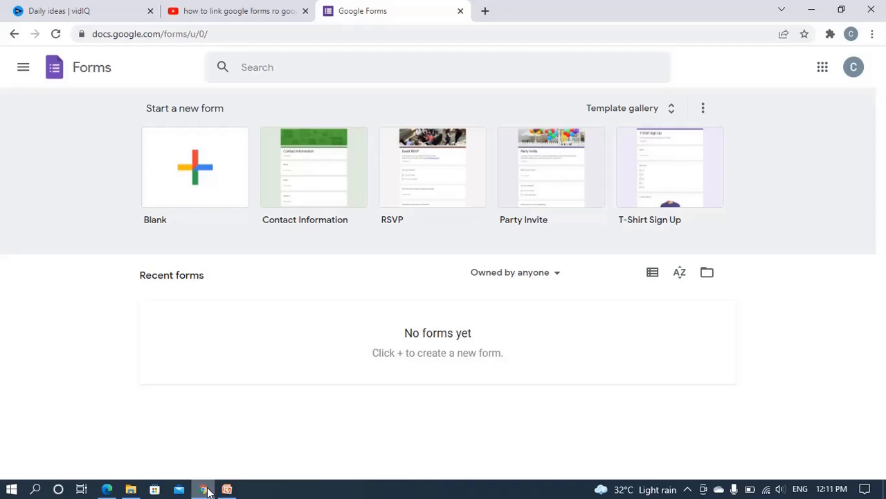
{"action": "right_click", "coordinate": [309, 426]}
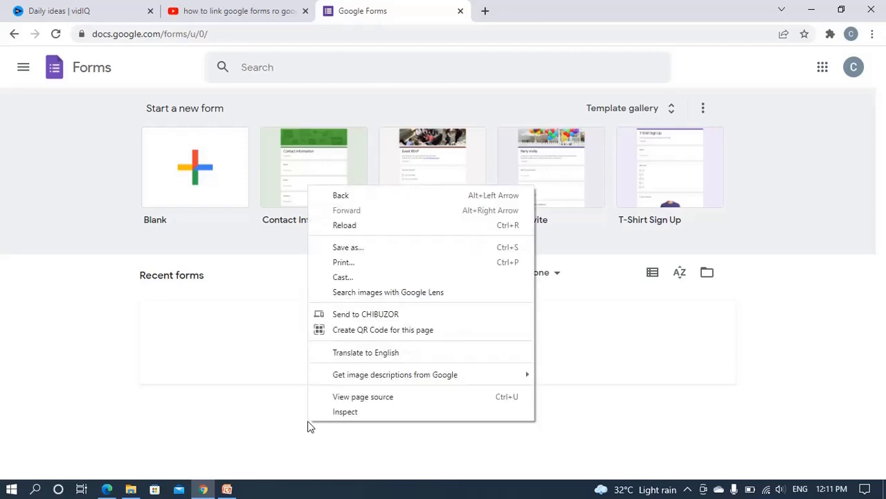
{"action": "left_click", "coordinate": [67, 296]}
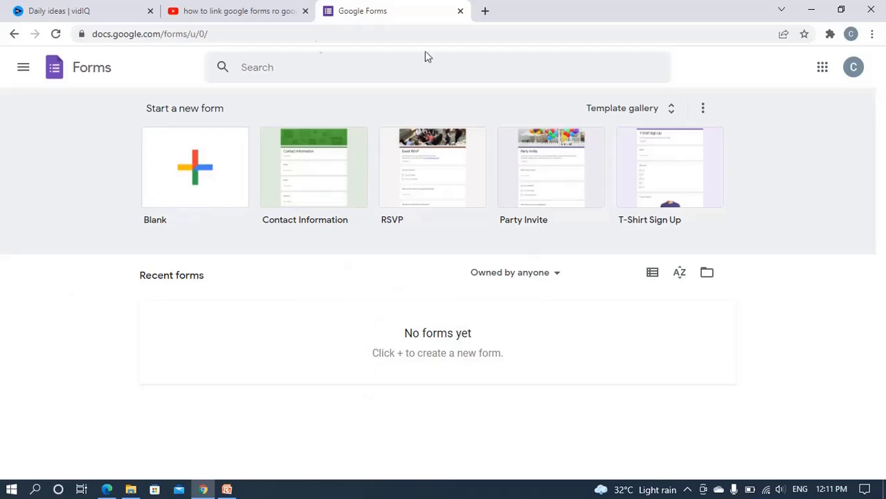
{"action": "left_click", "coordinate": [242, 38]}
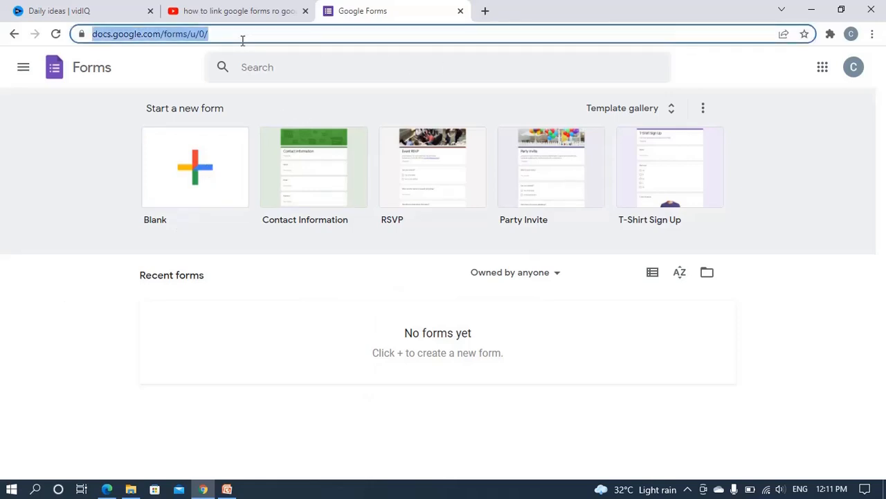
{"action": "left_click", "coordinate": [119, 146]}
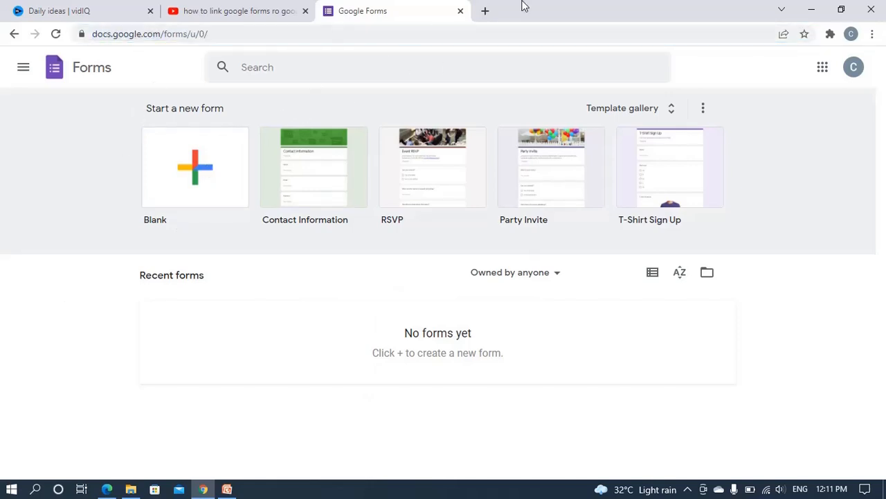
- Create a blank form and title it as the host's "Birthday Party", preceded by the host's first name in possessive form
{"action": "left_click", "coordinate": [194, 174]}
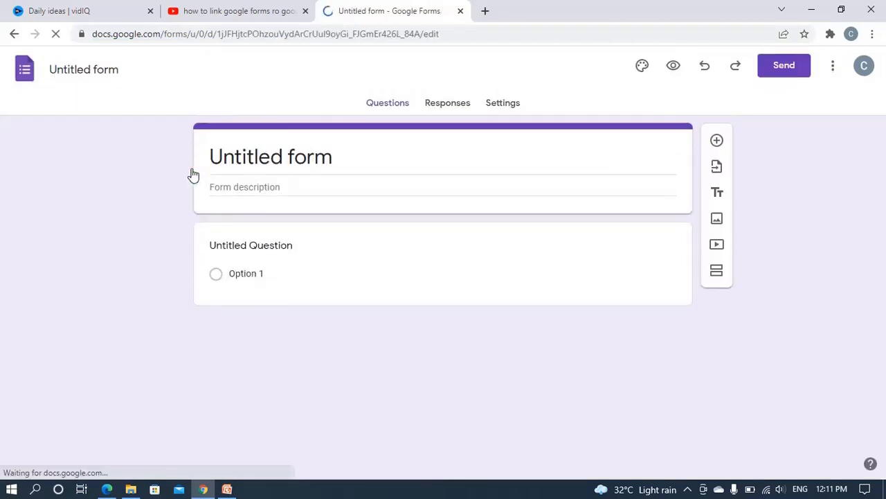
{"action": "left_click", "coordinate": [320, 163]}
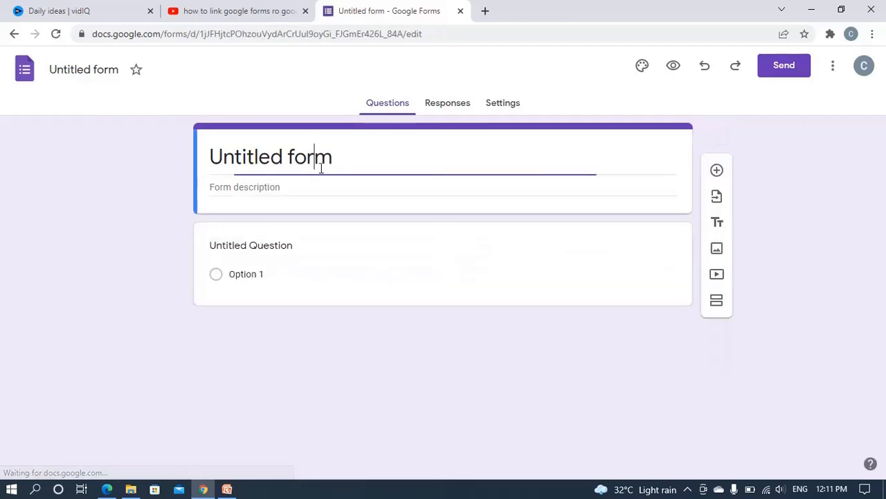
{"action": "triple_click", "coordinate": [347, 162]}
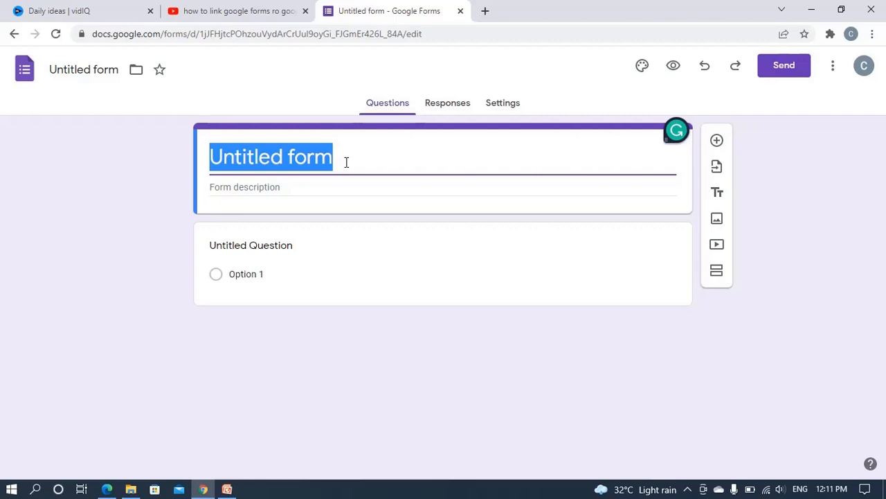
{"action": "left_click", "coordinate": [352, 158]}
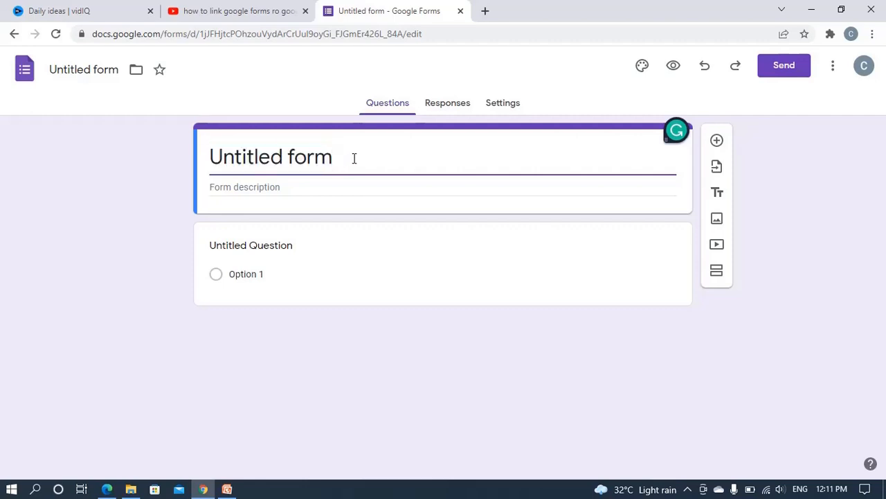
{"action": "triple_click", "coordinate": [353, 158]}
{"action": "type", "text": "Ch"}
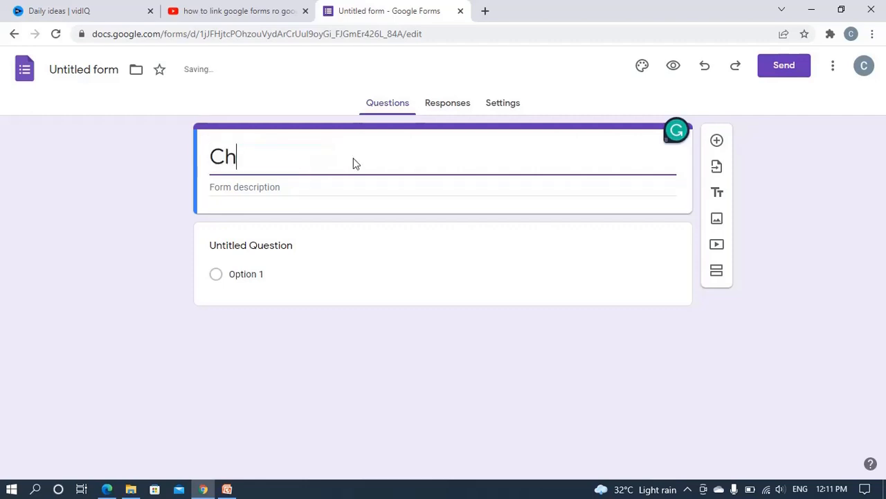
{"action": "type", "text": "ibuzor"}
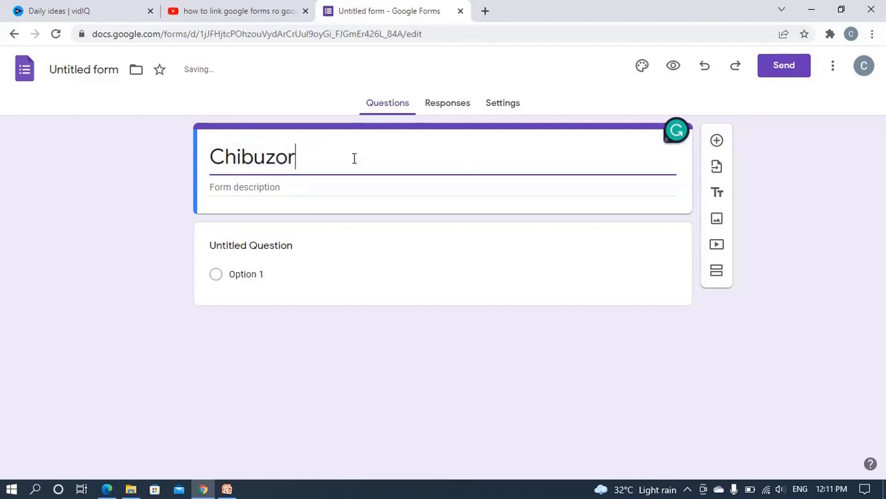
{"action": "type", "text": "'s Borthday"}
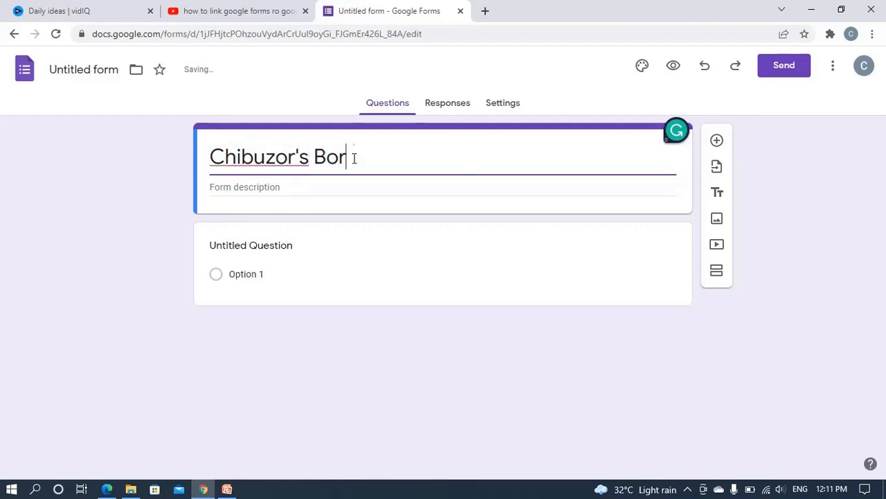
{"action": "key", "text": "BackSpace"}
{"action": "key", "text": "BackSpace"}
{"action": "key", "text": "BackSpace"}
{"action": "key", "text": "BackSpace"}
{"action": "key", "text": "BackSpace"}
{"action": "key", "text": "BackSpace"}
{"action": "key", "text": "BackSpace"}
{"action": "key", "text": "BackSpace"}
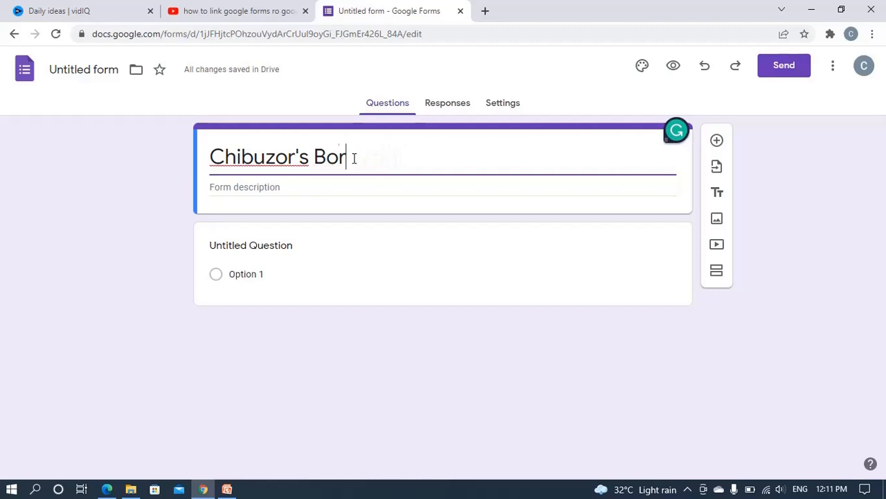
{"action": "type", "text": "irthday "}
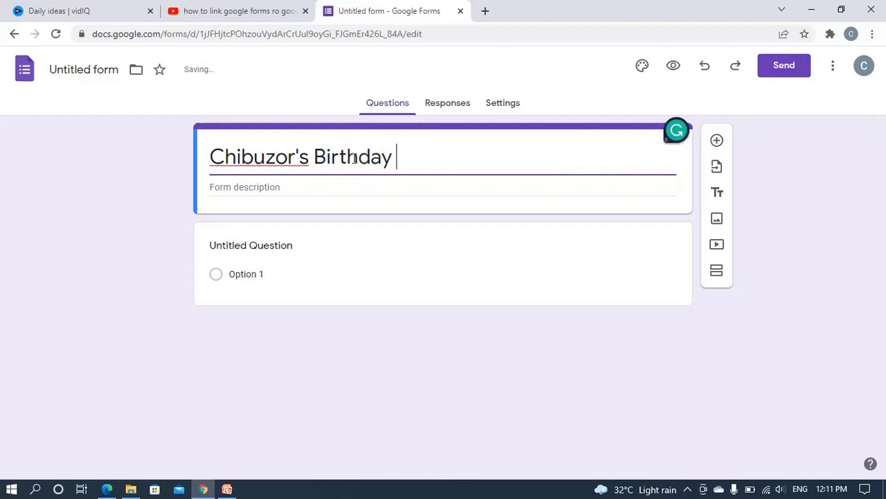
{"action": "type", "text": "Party"}
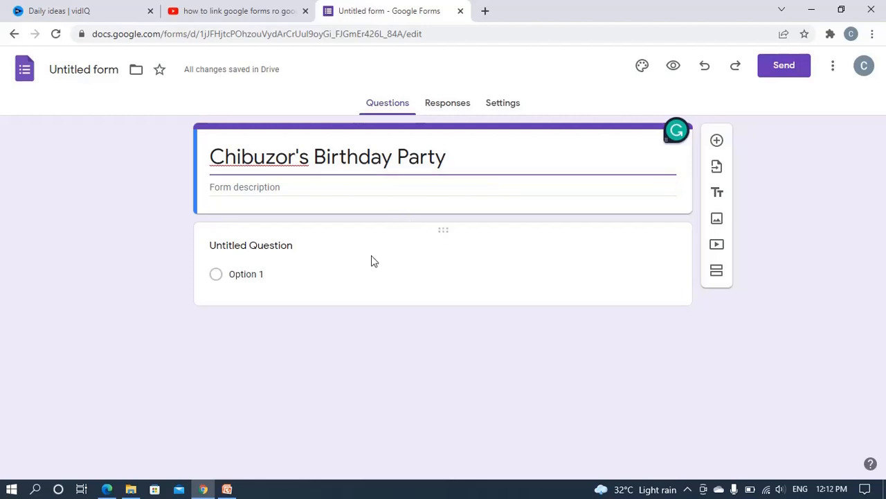
- Replace the text of the form's first question with "First Name"
{"action": "left_click", "coordinate": [322, 252]}
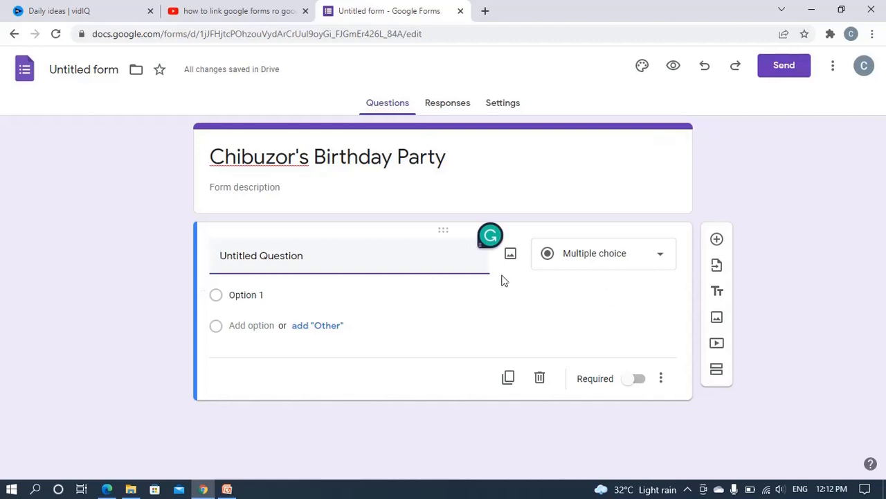
{"action": "double_click", "coordinate": [407, 263]}
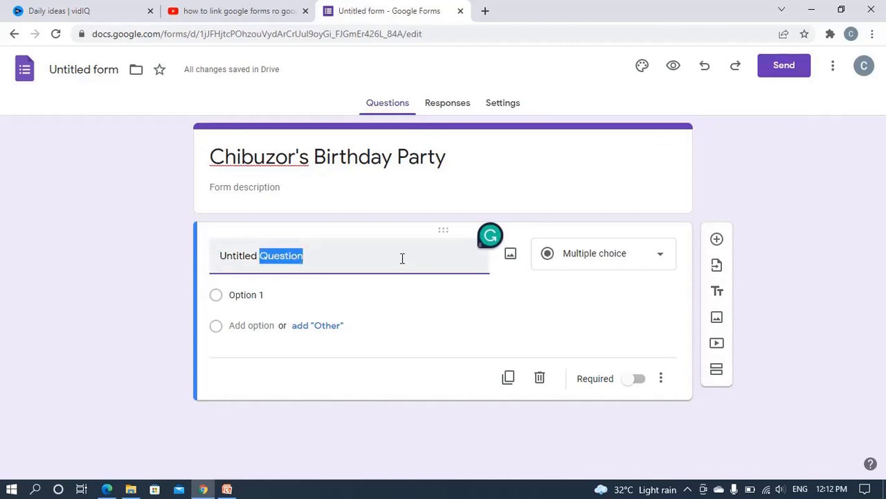
{"action": "key", "text": "ctrl+a"}
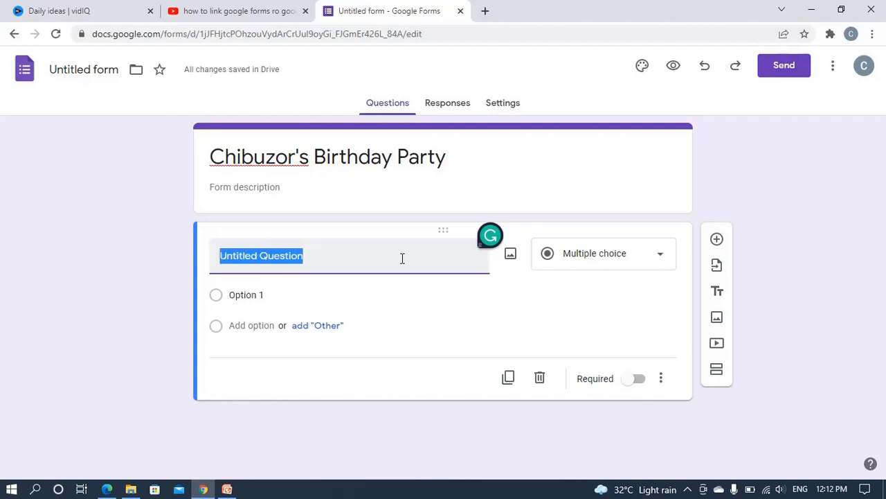
{"action": "type", "text": "Foir"}
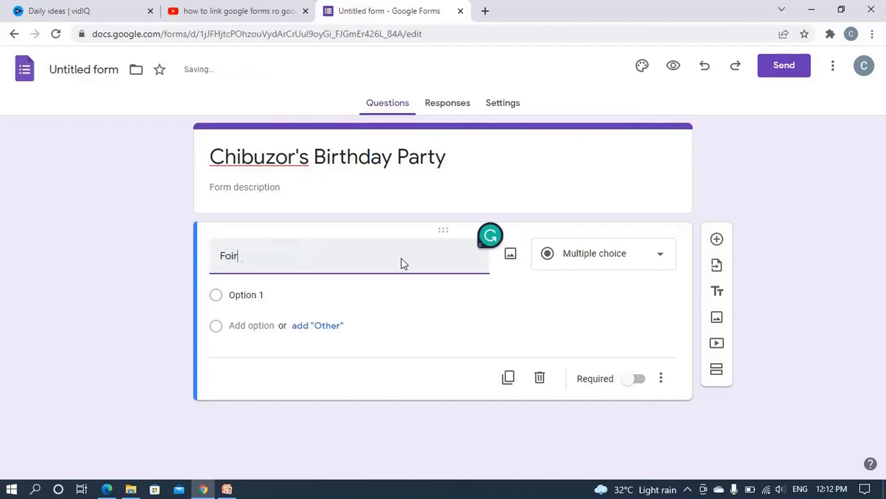
{"action": "type", "text": "irst "}
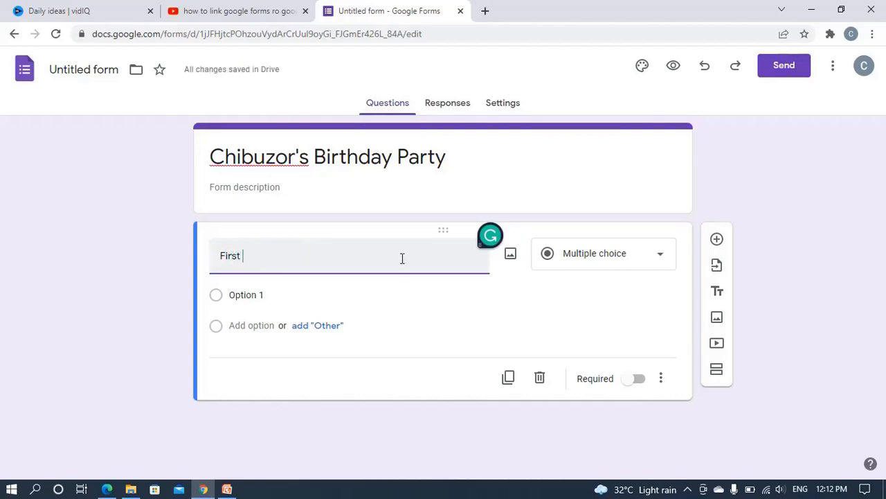
{"action": "type", "text": "Name"}
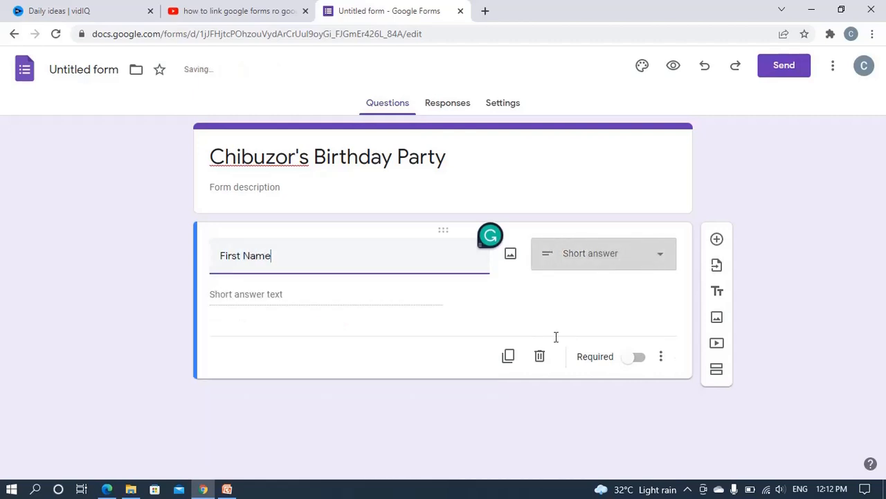
- Add two more questions below First Name, titled "Surname" and "Sex"
{"action": "left_click", "coordinate": [717, 244]}
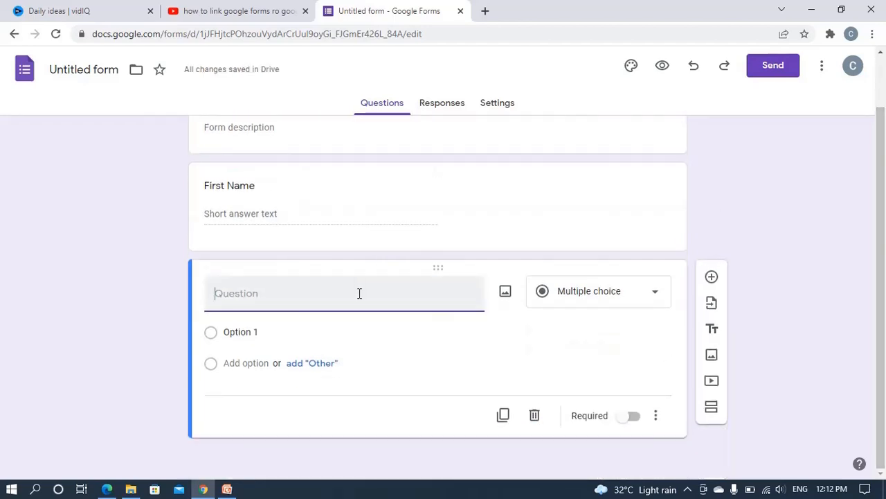
{"action": "type", "text": "Surname"}
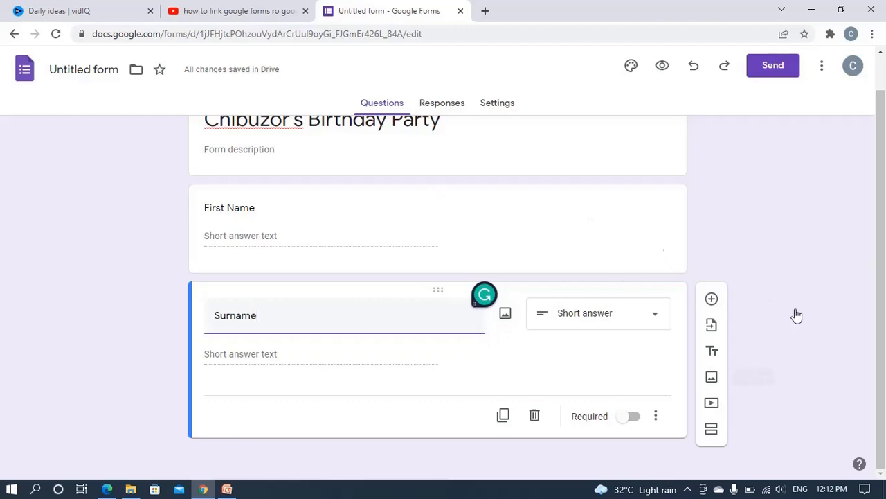
{"action": "left_click", "coordinate": [713, 300]}
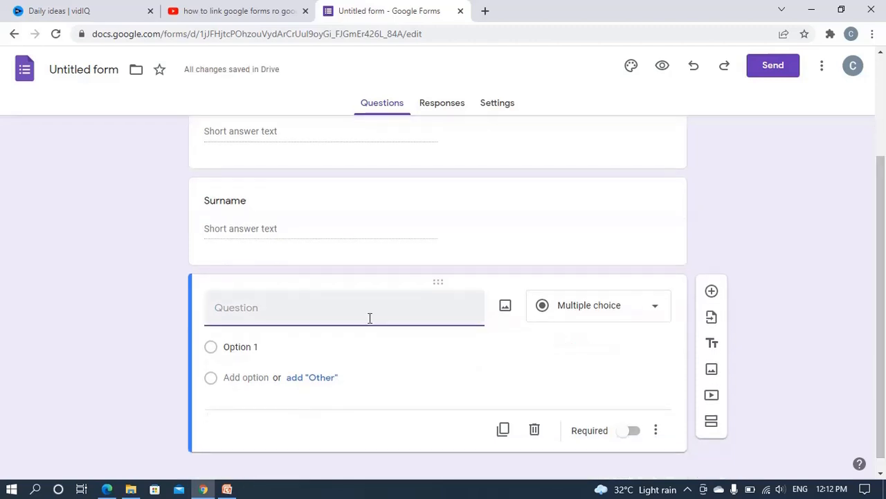
{"action": "type", "text": "Sex"}
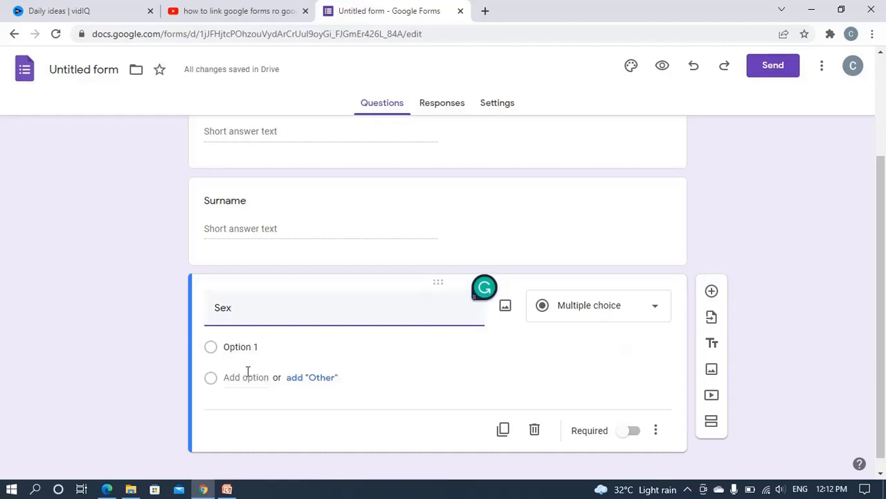
- Give the Sex question two multiple-choice options, "Male" and "Female"
{"action": "left_click", "coordinate": [239, 346]}
{"action": "type", "text": "Male"}
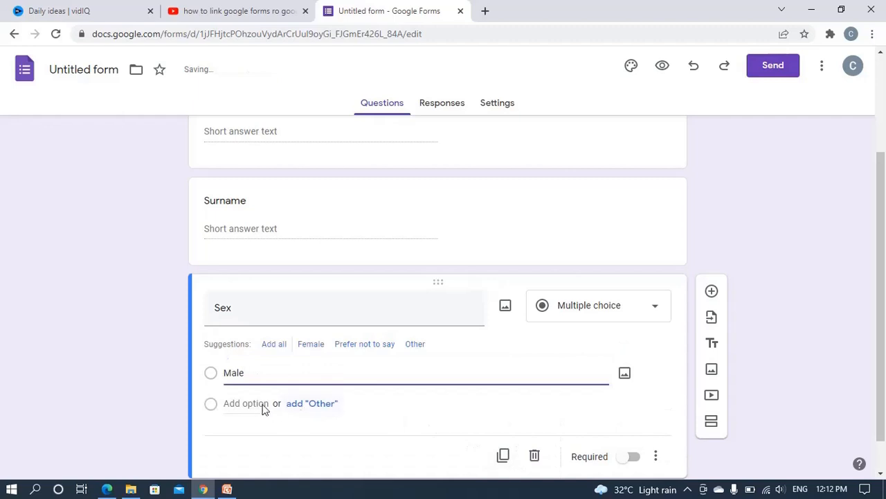
{"action": "left_click", "coordinate": [253, 404]}
{"action": "type", "text": "Femal"}
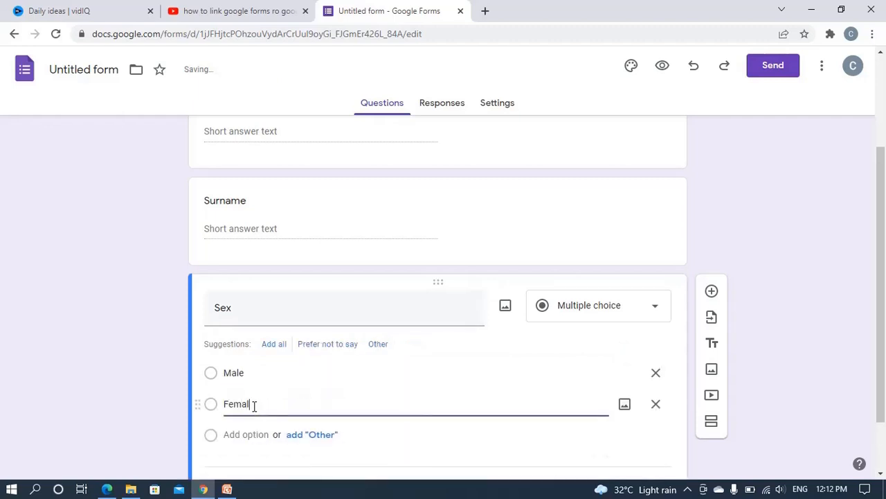
{"action": "type", "text": "e"}
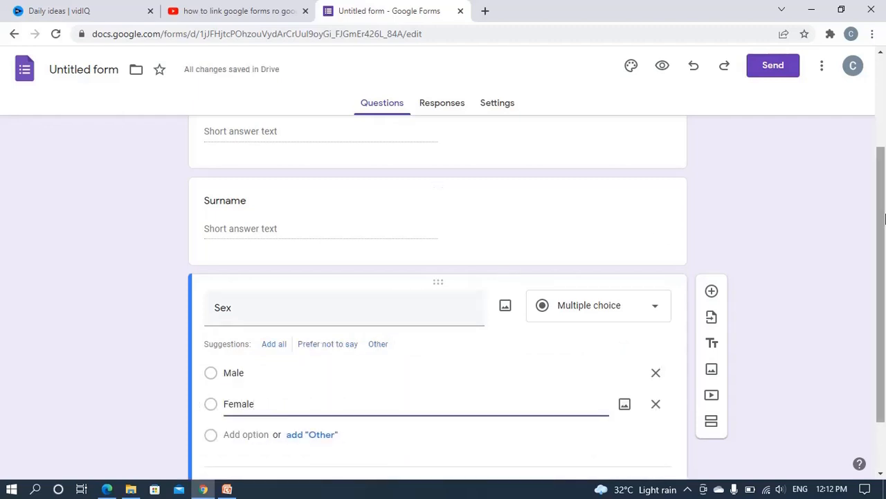
- Add a short-answer question titled "Age" below the Sex question
{"action": "scroll", "coordinate": [885, 346], "scroll_direction": "down", "scroll_amount": 1}
{"action": "scroll", "coordinate": [885, 347], "scroll_direction": "up", "scroll_amount": 3}
{"action": "scroll", "coordinate": [885, 287], "scroll_direction": "down", "scroll_amount": 3}
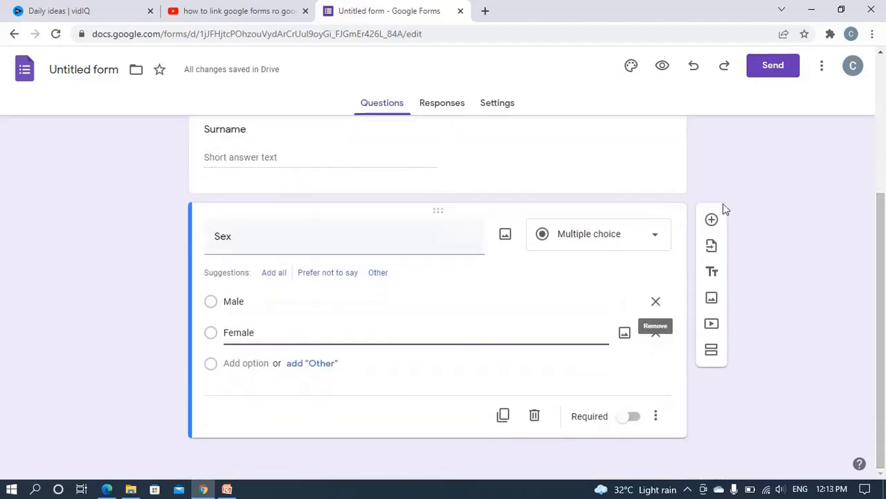
{"action": "left_click", "coordinate": [713, 221]}
{"action": "left_click", "coordinate": [713, 220]}
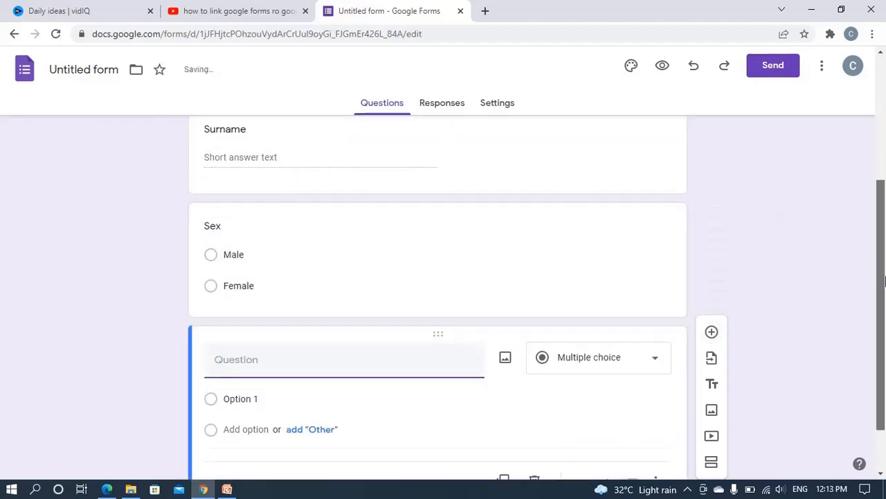
{"action": "scroll", "coordinate": [362, 284], "scroll_direction": "down", "scroll_amount": 1}
{"action": "type", "text": "Age"}
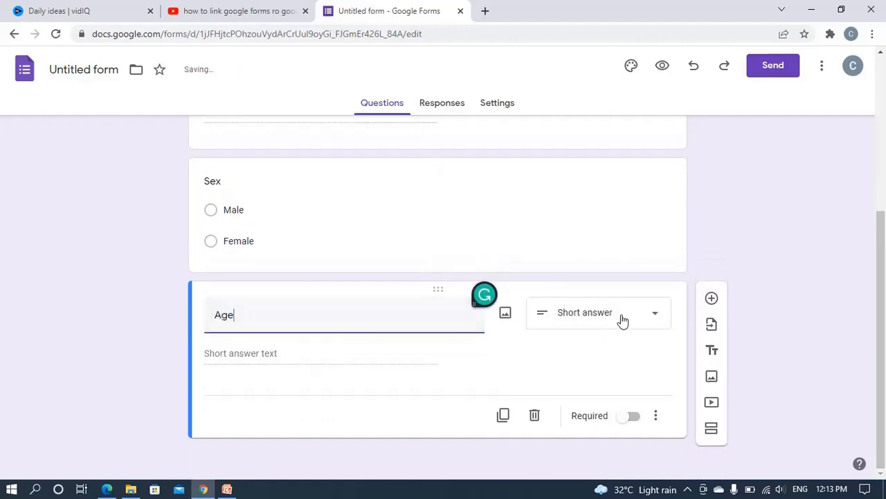
{"action": "left_click", "coordinate": [660, 323]}
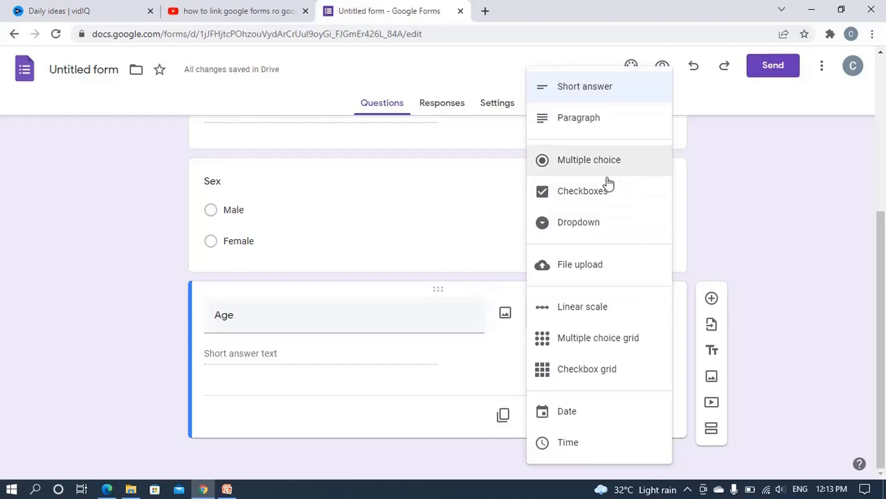
{"action": "left_click", "coordinate": [322, 312]}
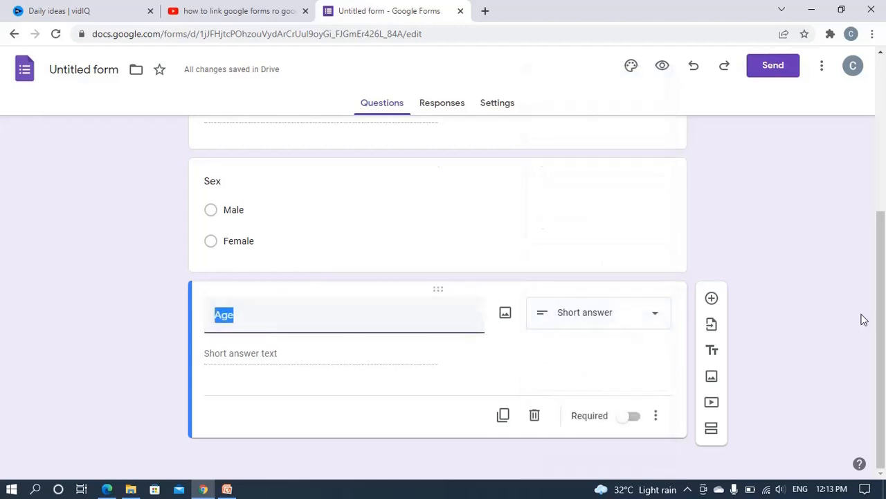
{"action": "left_click", "coordinate": [392, 399]}
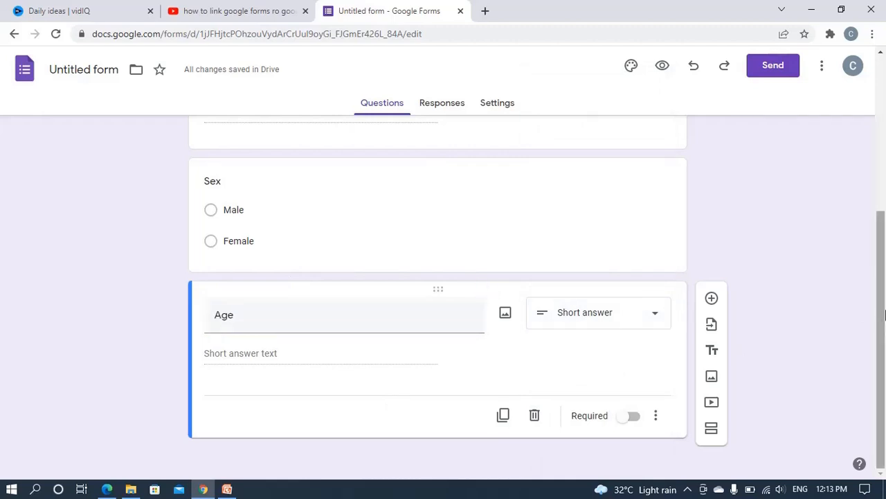
- Add a short-answer question titled "Email Address" below the Age question
{"action": "left_click_drag", "start_coordinate": [884, 319], "coordinate": [885, 277]}
{"action": "scroll", "coordinate": [712, 333], "scroll_direction": "down", "scroll_amount": 1}
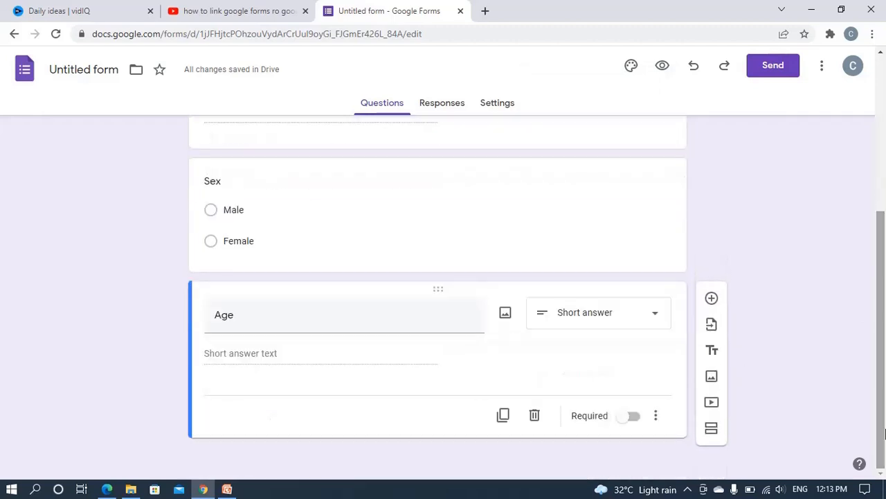
{"action": "left_click", "coordinate": [711, 300]}
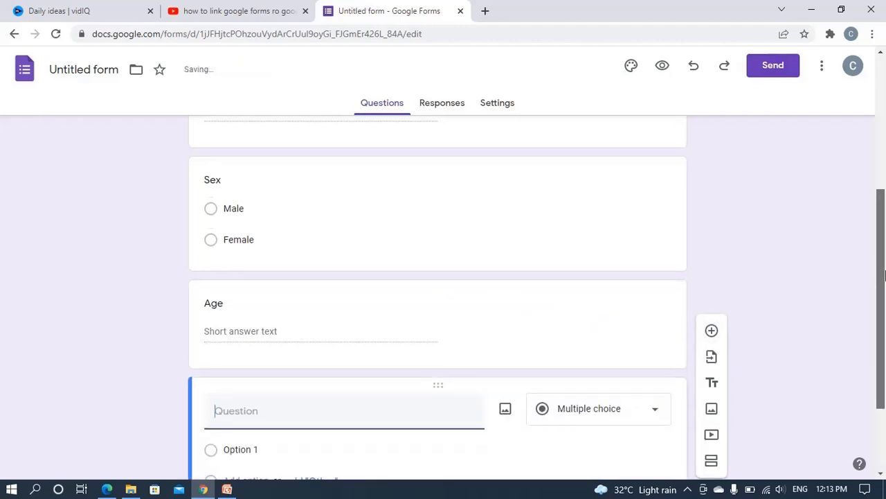
{"action": "left_click_drag", "start_coordinate": [885, 269], "coordinate": [884, 334]}
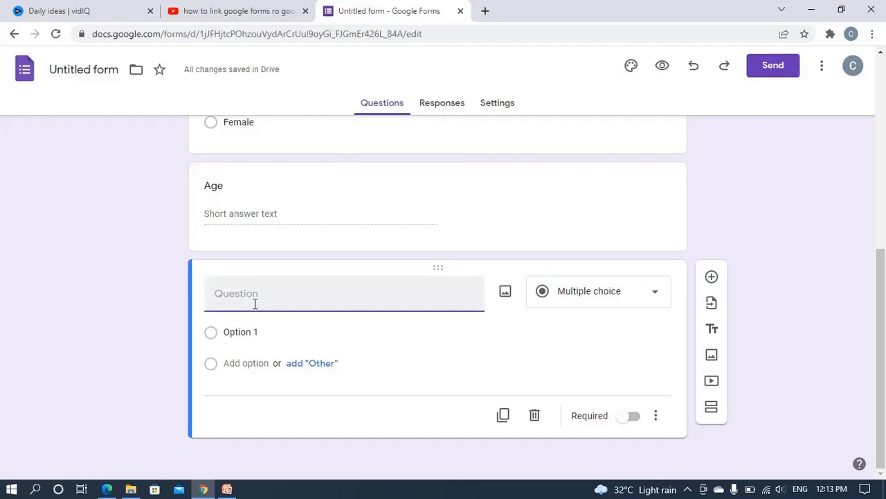
{"action": "type", "text": "Meal"}
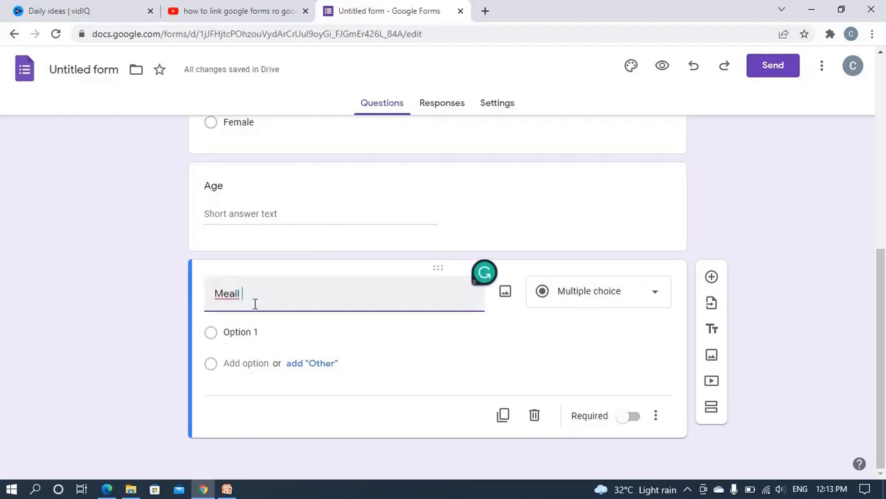
{"action": "key", "text": "BackSpace"}
{"action": "key", "text": "BackSpace"}
{"action": "key", "text": "BackSpace"}
{"action": "key", "text": "BackSpace"}
{"action": "type", "text": "Email Address"}
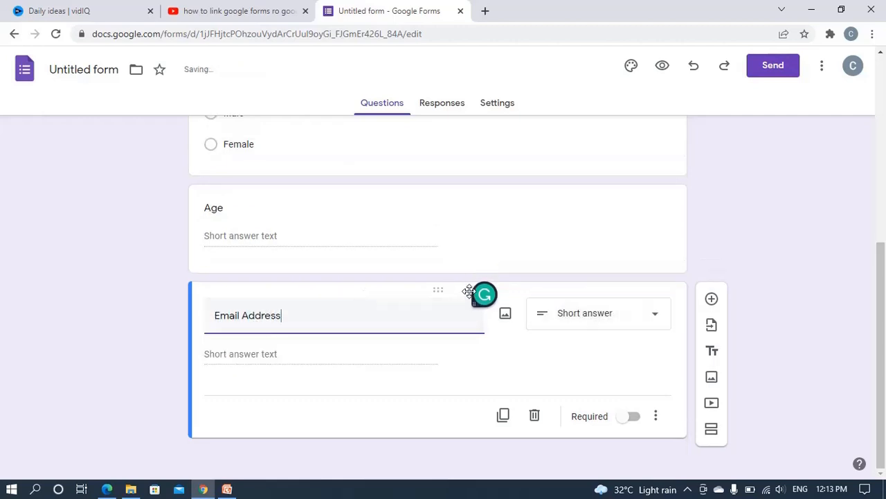
- Review the form's title and all its questions, checking the PowerPoint slide's points on linking to Google Sheets and returning to Chrome
{"action": "left_click_drag", "start_coordinate": [878, 329], "coordinate": [878, 214]}
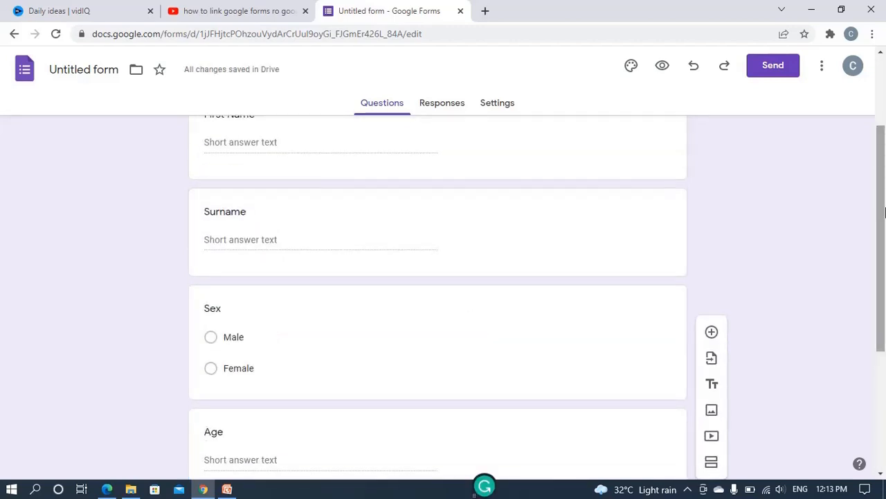
{"action": "left_click_drag", "start_coordinate": [884, 212], "coordinate": [883, 357]}
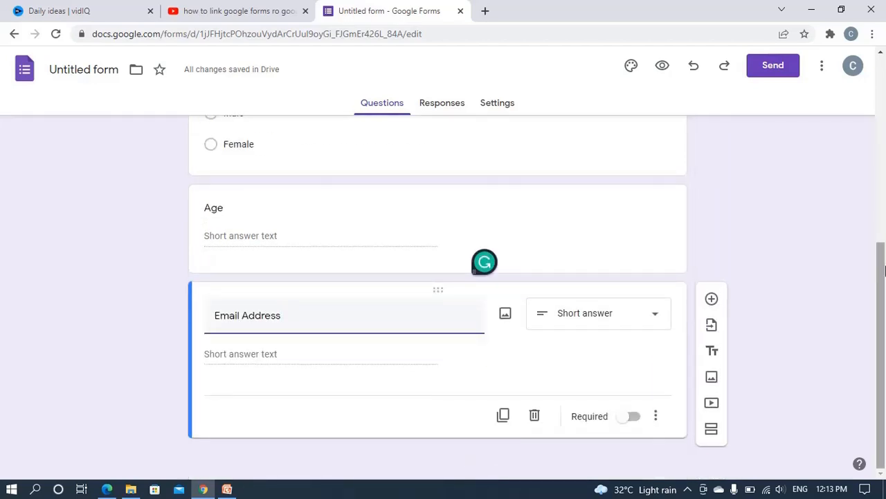
{"action": "left_click_drag", "start_coordinate": [885, 272], "coordinate": [885, 92]}
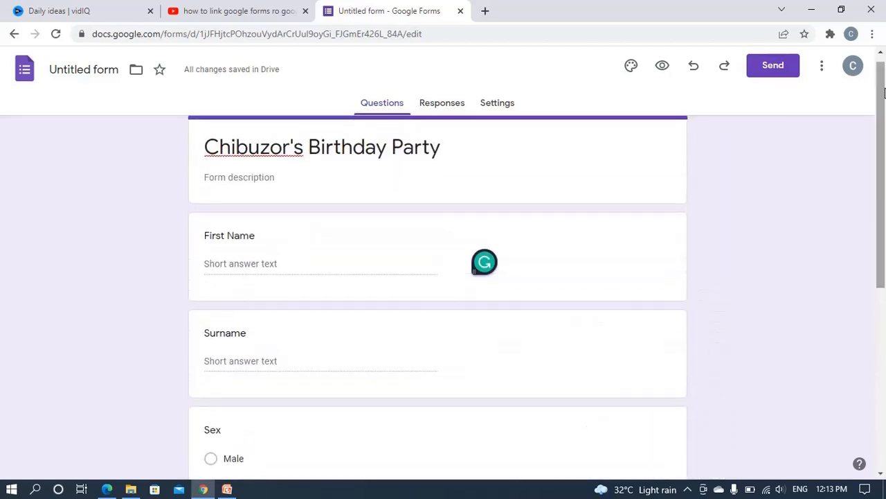
{"action": "left_click", "coordinate": [225, 16]}
{"action": "left_click", "coordinate": [374, 10]}
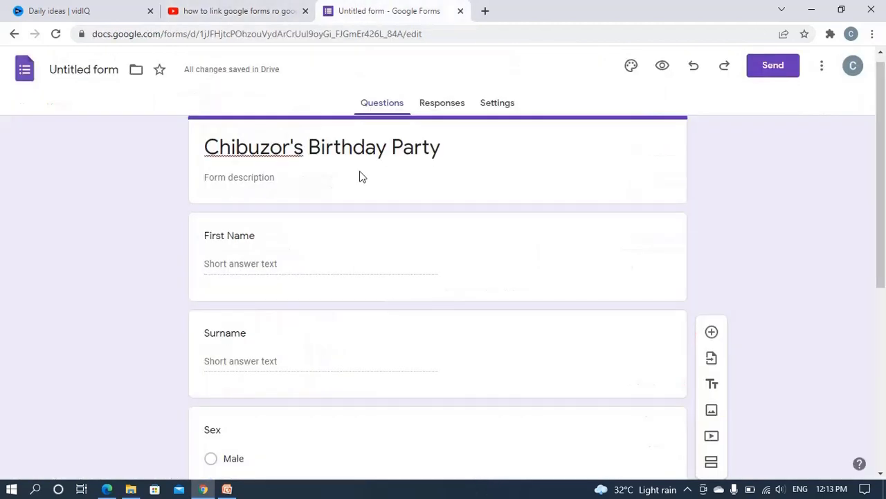
{"action": "left_click", "coordinate": [227, 489]}
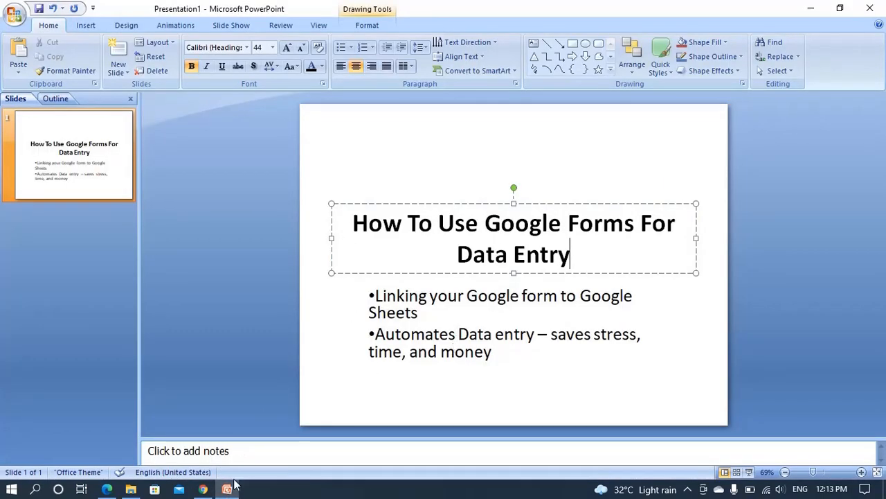
{"action": "left_click", "coordinate": [202, 489]}
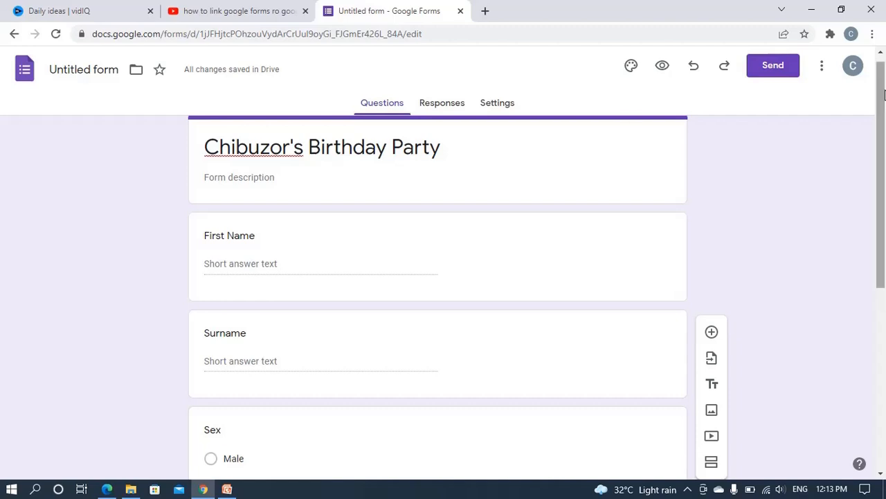
{"action": "scroll", "coordinate": [884, 130], "scroll_direction": "down", "scroll_amount": 2}
{"action": "scroll", "coordinate": [884, 104], "scroll_direction": "up", "scroll_amount": 2}
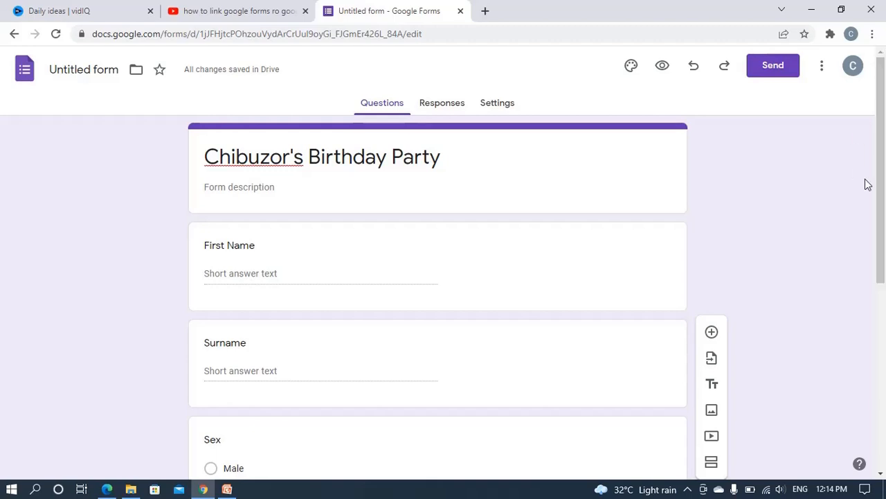
{"action": "scroll", "coordinate": [868, 184], "scroll_direction": "down", "scroll_amount": 1}
{"action": "scroll", "coordinate": [869, 185], "scroll_direction": "up", "scroll_amount": 1}
- Look through the form's sending options, shorten its shareable link and copy it
{"action": "left_click", "coordinate": [776, 78]}
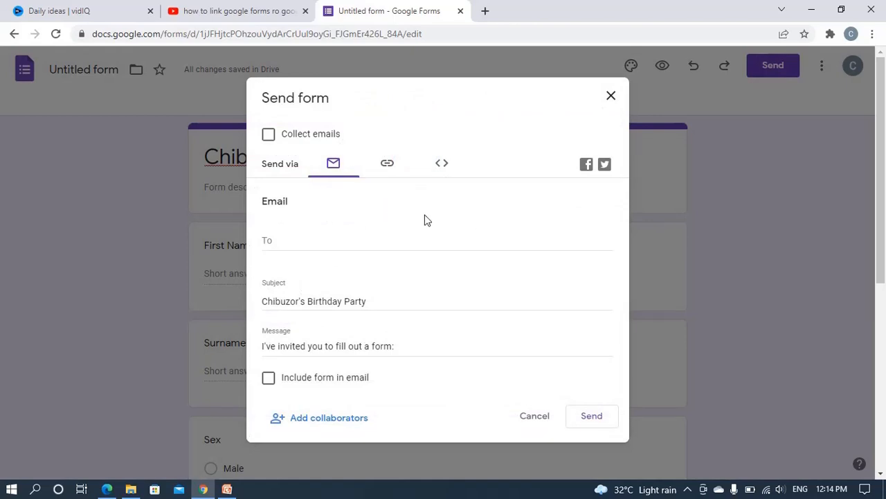
{"action": "left_click", "coordinate": [389, 168]}
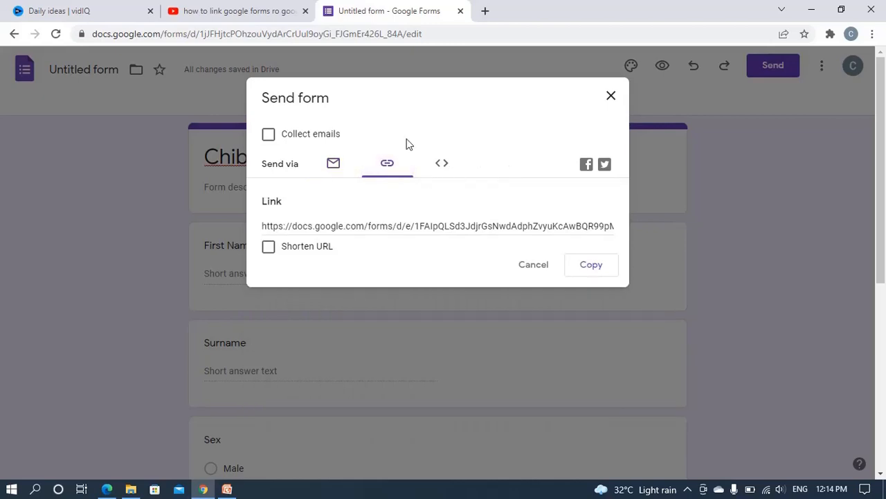
{"action": "left_click", "coordinate": [441, 166]}
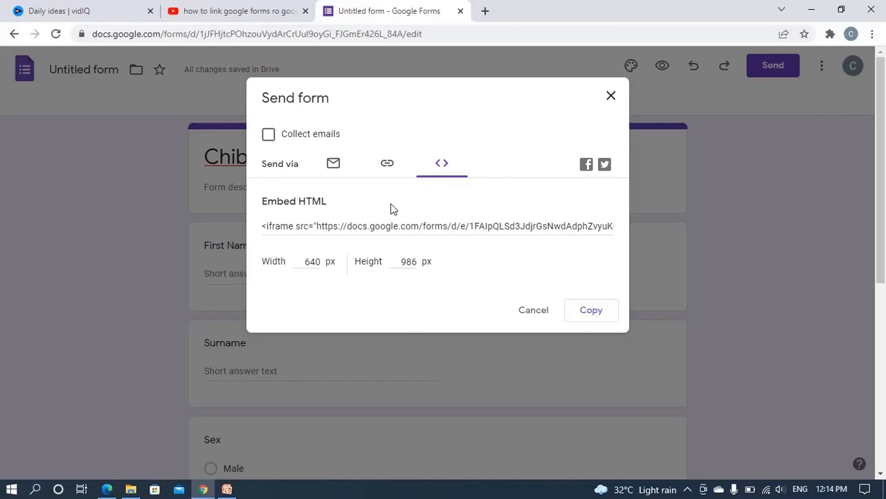
{"action": "left_click", "coordinate": [388, 166]}
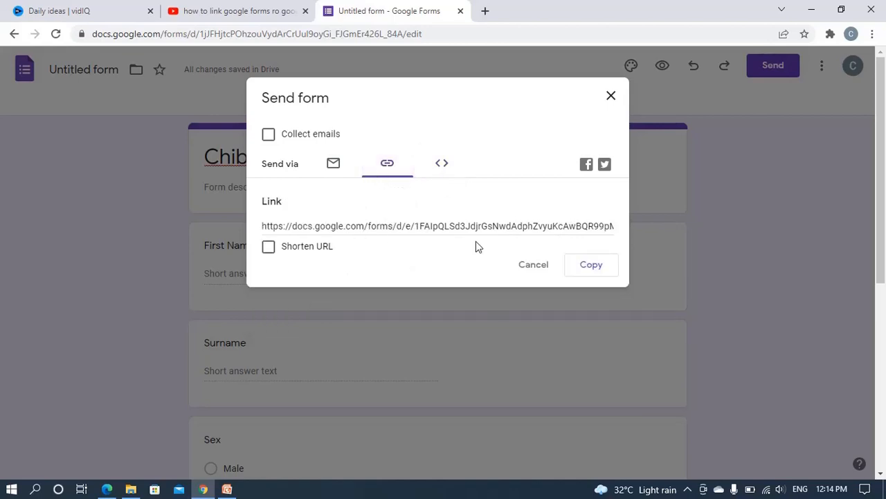
{"action": "left_click", "coordinate": [269, 247]}
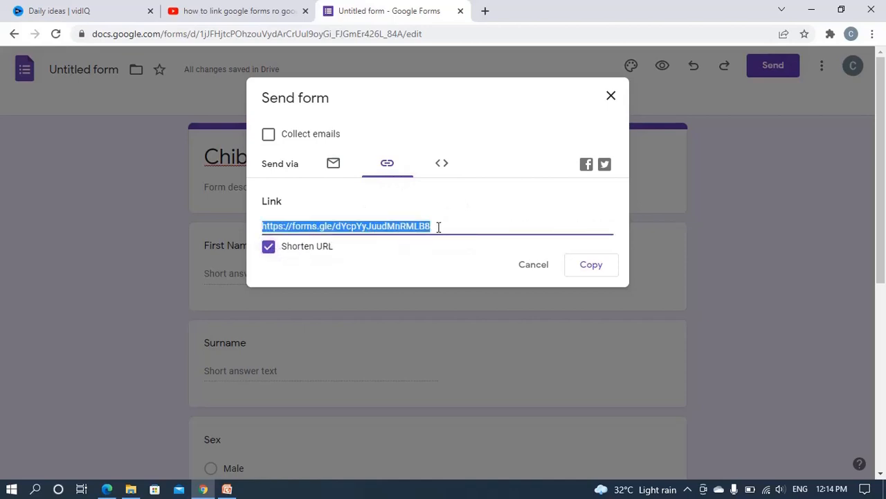
{"action": "left_click", "coordinate": [599, 274]}
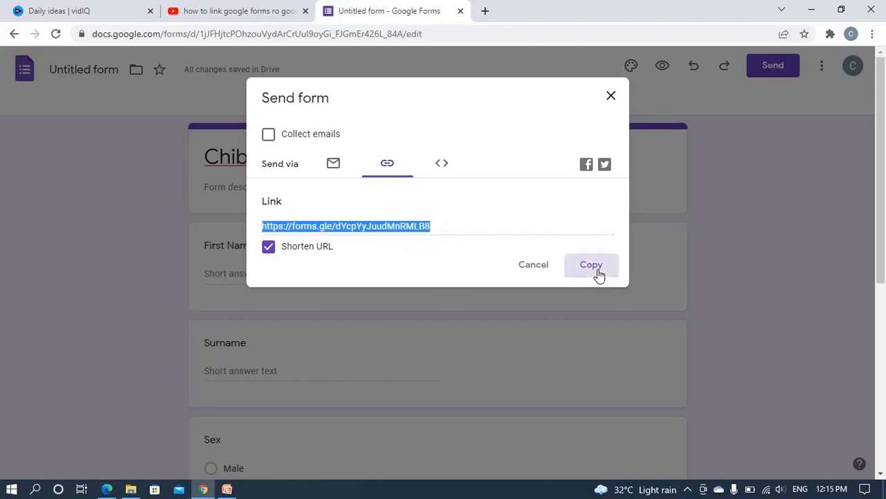
{"action": "left_click", "coordinate": [611, 95]}
- Turn on Allow response editing in the form's response settings so that submitted responses can be changed
{"action": "left_click_drag", "start_coordinate": [885, 182], "coordinate": [885, 123]}
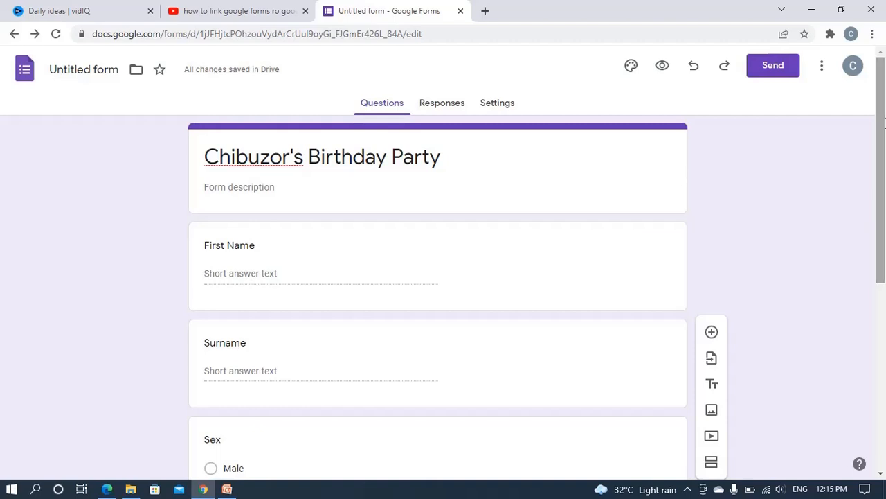
{"action": "left_click", "coordinate": [484, 106]}
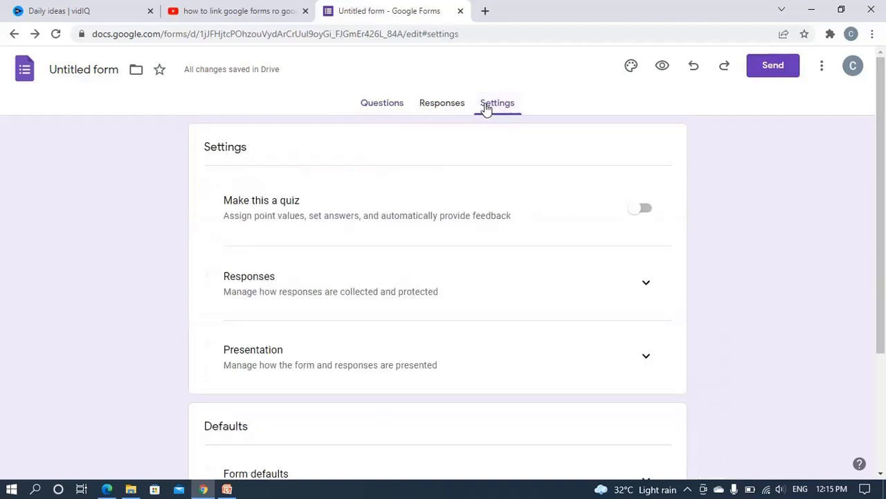
{"action": "left_click_drag", "start_coordinate": [885, 179], "coordinate": [883, 145]}
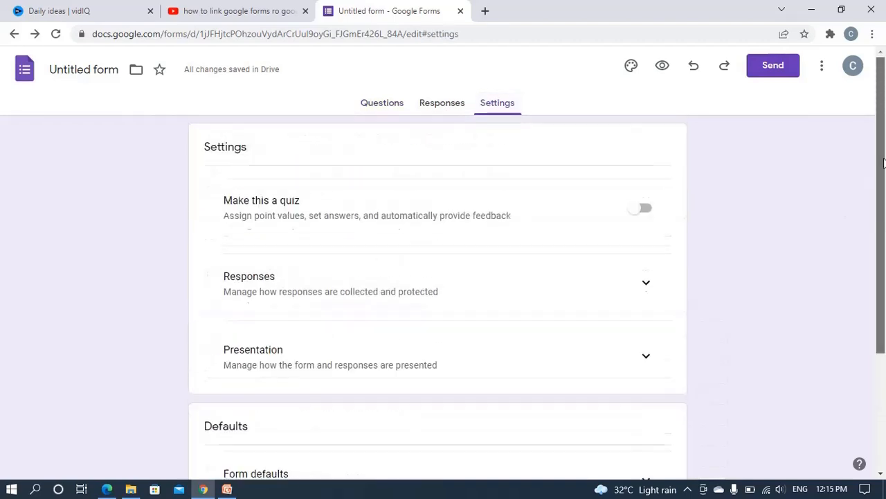
{"action": "left_click", "coordinate": [648, 282]}
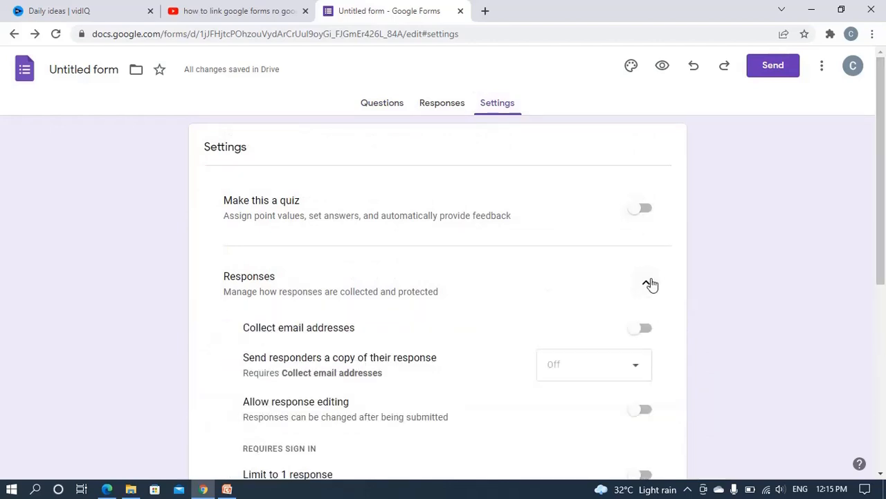
{"action": "left_click_drag", "start_coordinate": [885, 190], "coordinate": [885, 251]}
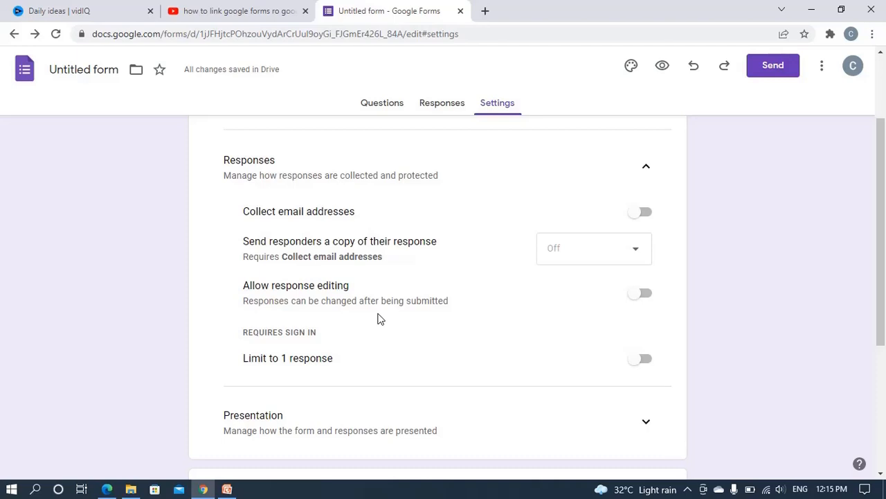
{"action": "left_click", "coordinate": [646, 294]}
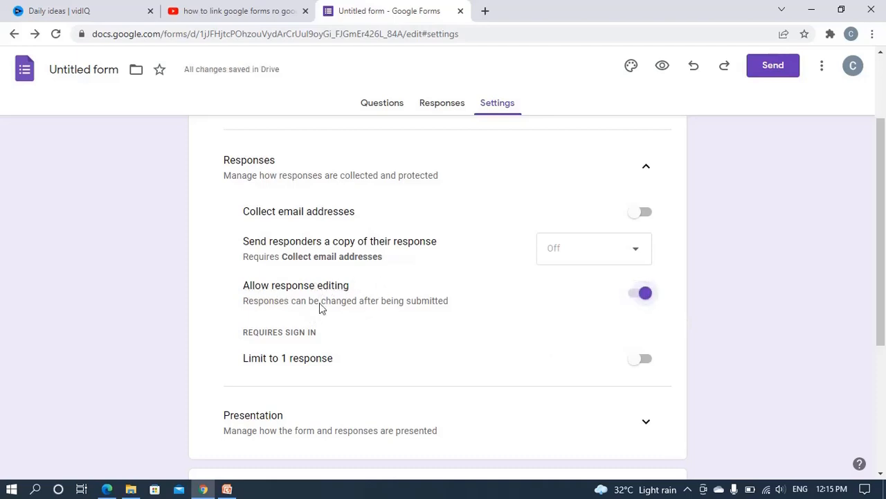
{"action": "left_click_drag", "start_coordinate": [882, 230], "coordinate": [882, 186]}
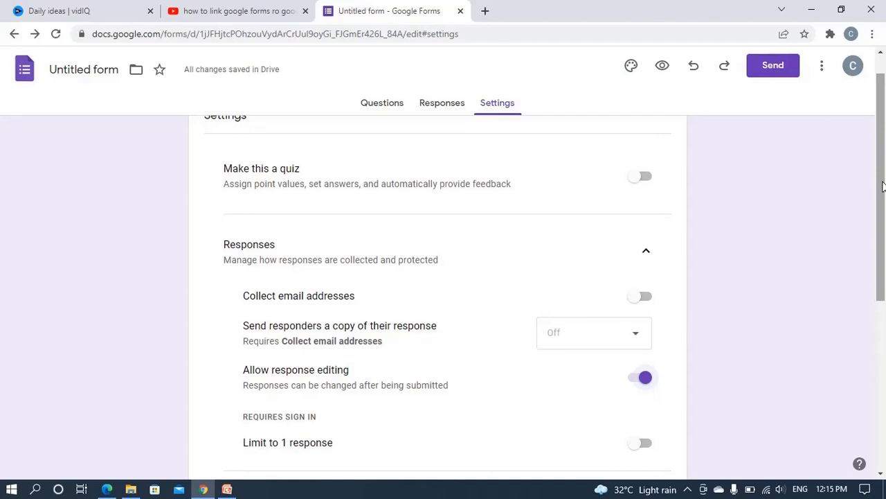
{"action": "left_click_drag", "start_coordinate": [882, 230], "coordinate": [883, 332]}
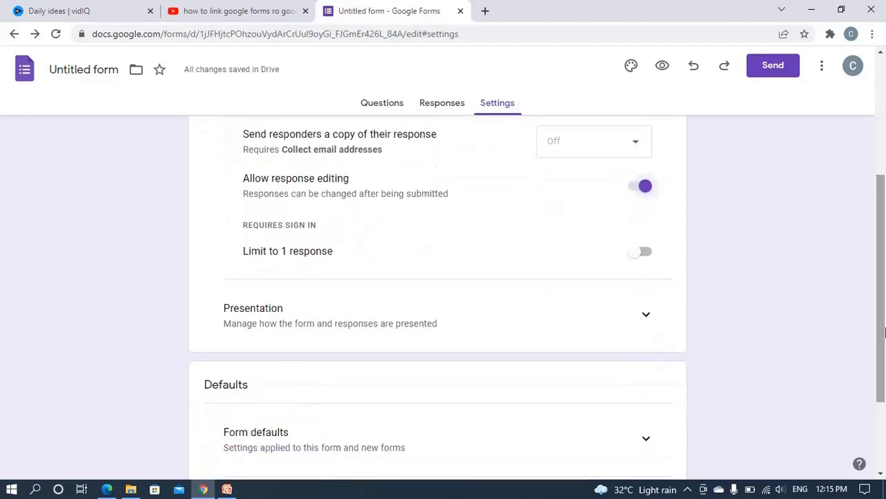
- Look over the form's settings, collapse the Responses section and expand the Presentation section
{"action": "scroll", "coordinate": [884, 316], "scroll_direction": "down", "scroll_amount": 1}
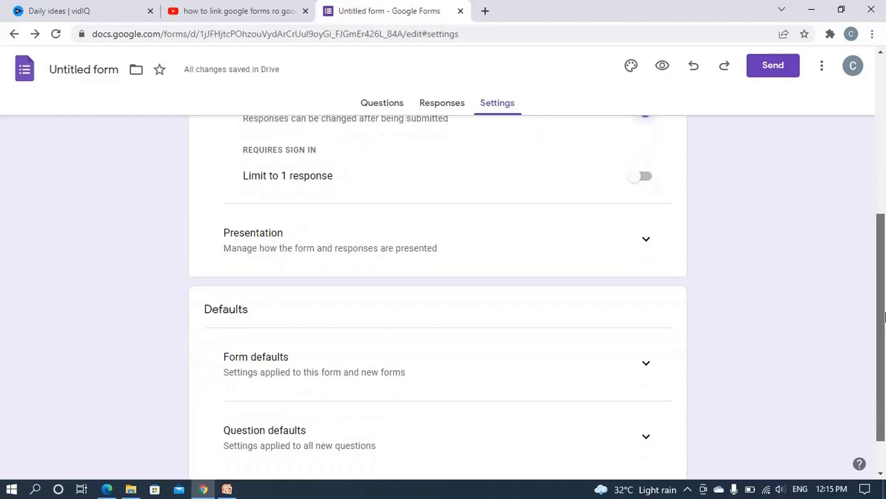
{"action": "left_click_drag", "start_coordinate": [884, 317], "coordinate": [873, 154]}
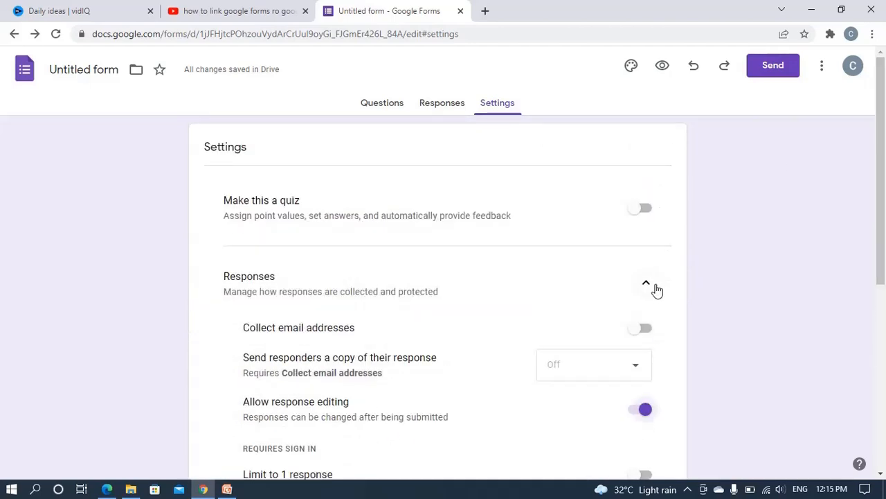
{"action": "left_click", "coordinate": [646, 286]}
{"action": "scroll", "coordinate": [885, 272], "scroll_direction": "down", "scroll_amount": 1}
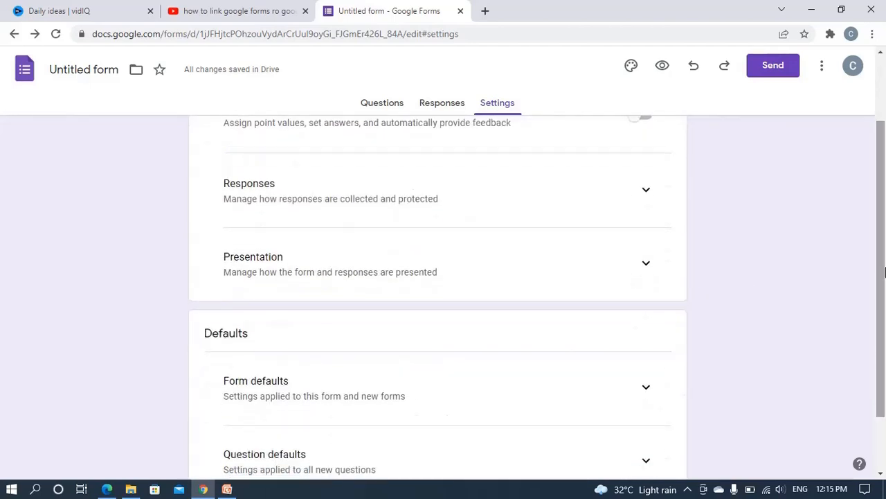
{"action": "left_click", "coordinate": [651, 269]}
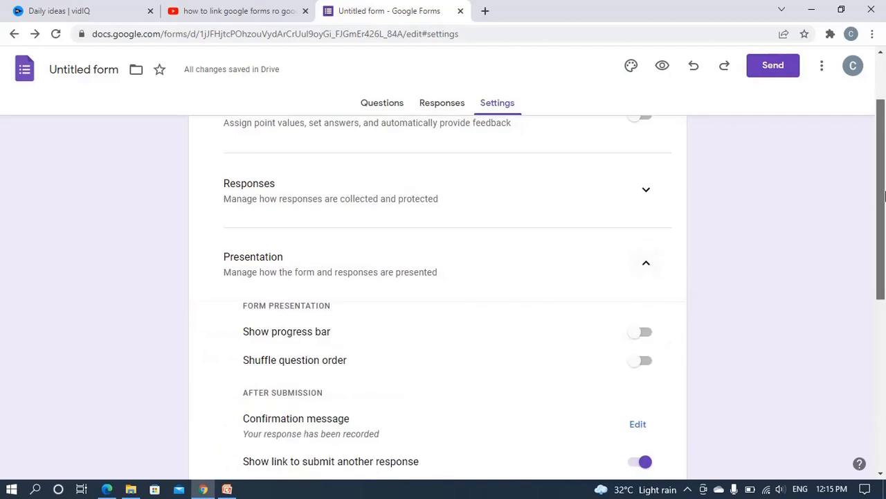
{"action": "left_click_drag", "start_coordinate": [885, 197], "coordinate": [885, 261]}
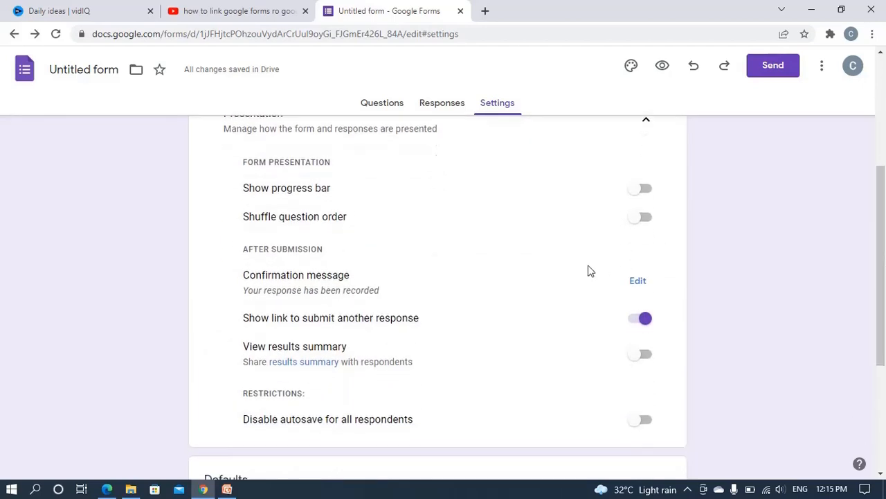
- Enter a custom confirmation message reading "Thanks For Your consent to attend my birthday party" in the form's presentation settings
{"action": "left_click", "coordinate": [640, 281]}
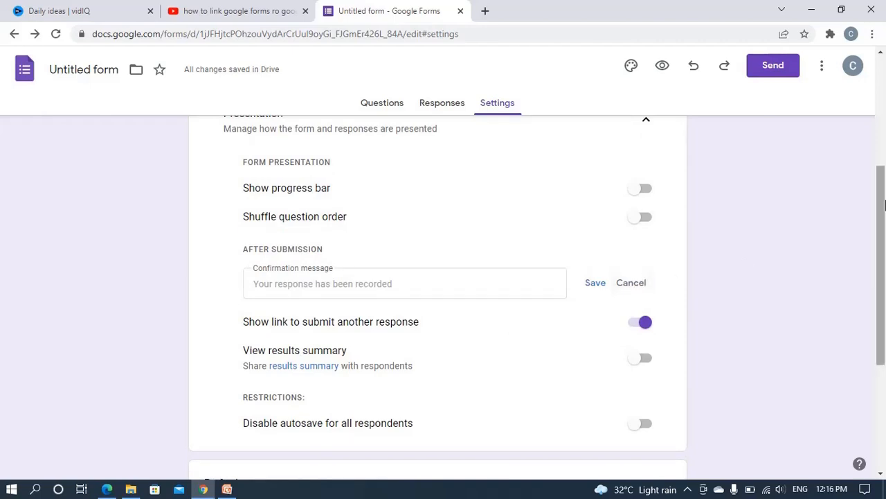
{"action": "left_click_drag", "start_coordinate": [885, 208], "coordinate": [885, 234]}
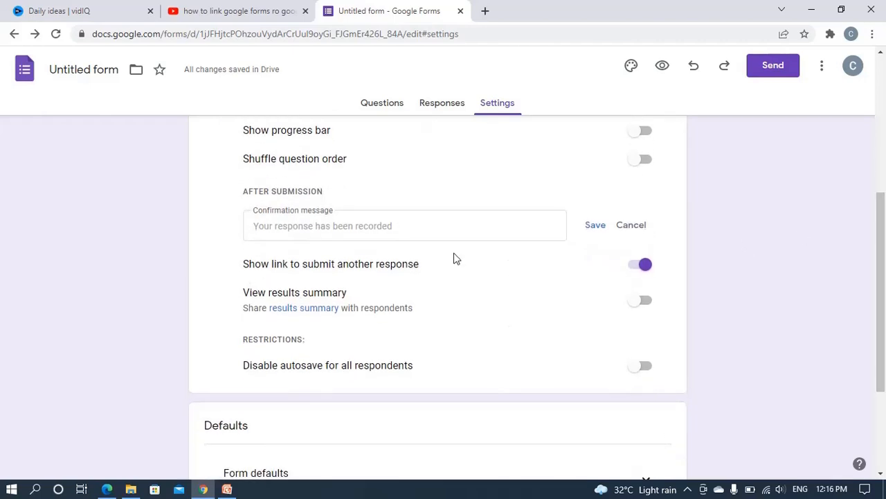
{"action": "left_click", "coordinate": [395, 226]}
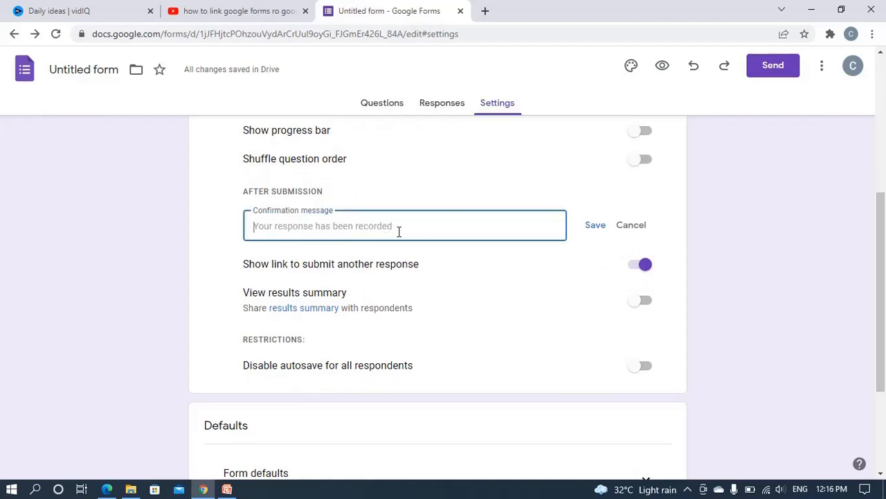
{"action": "type", "text": "Th"}
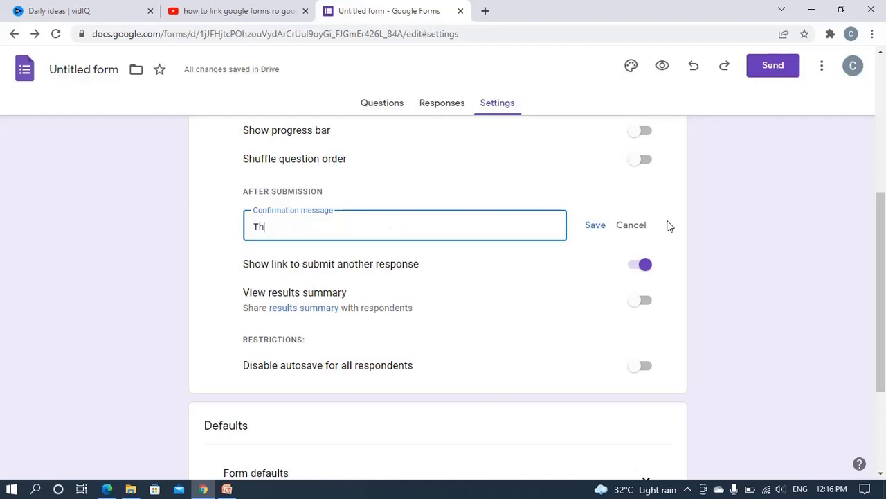
{"action": "type", "text": "anls"}
{"action": "key", "text": "BackSpace"}
{"action": "key", "text": "BackSpace"}
{"action": "key", "text": "BackSpace"}
{"action": "type", "text": "ks for"}
{"action": "key", "text": "BackSpace"}
{"action": "key", "text": "BackSpace"}
{"action": "key", "text": "BackSpace"}
{"action": "key", "text": "BackSpace"}
{"action": "type", "text": "For Your cponsent to atten"}
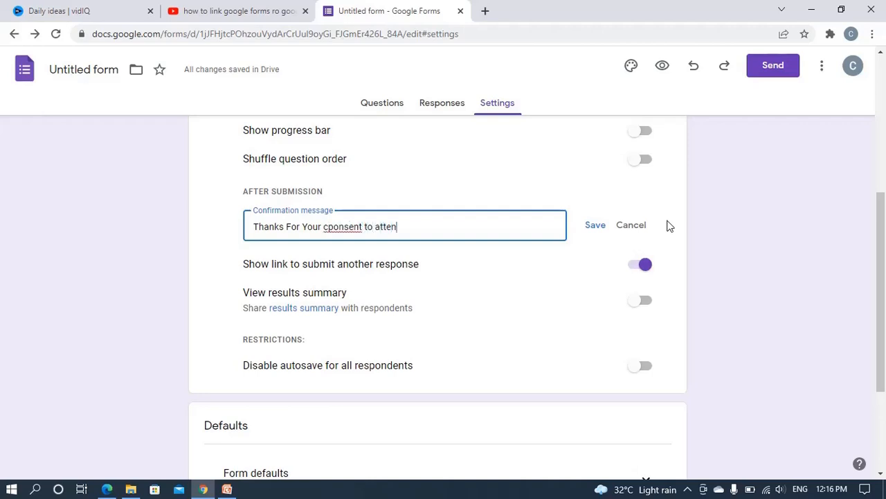
{"action": "type", "text": "d my birthday partty"}
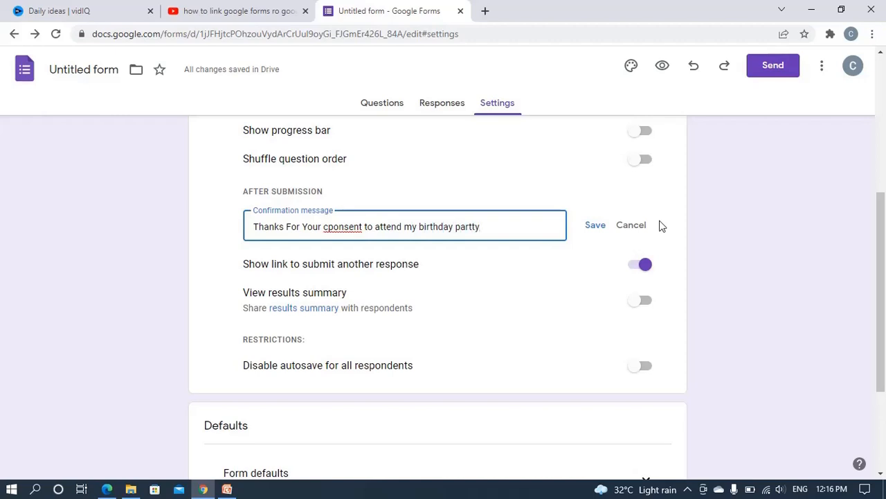
- Correct the misspelled words to "consent" and "party" in the confirmation message and save it
{"action": "right_click", "coordinate": [345, 227]}
{"action": "left_click", "coordinate": [390, 235]}
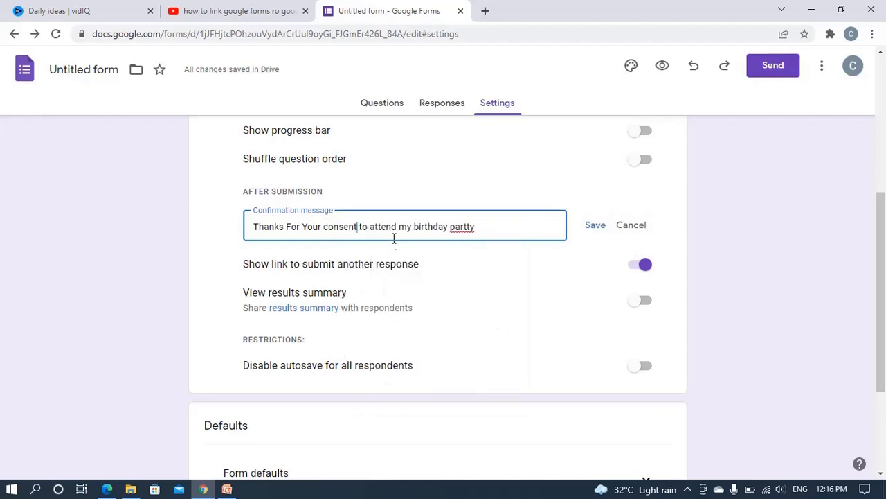
{"action": "right_click", "coordinate": [461, 227]}
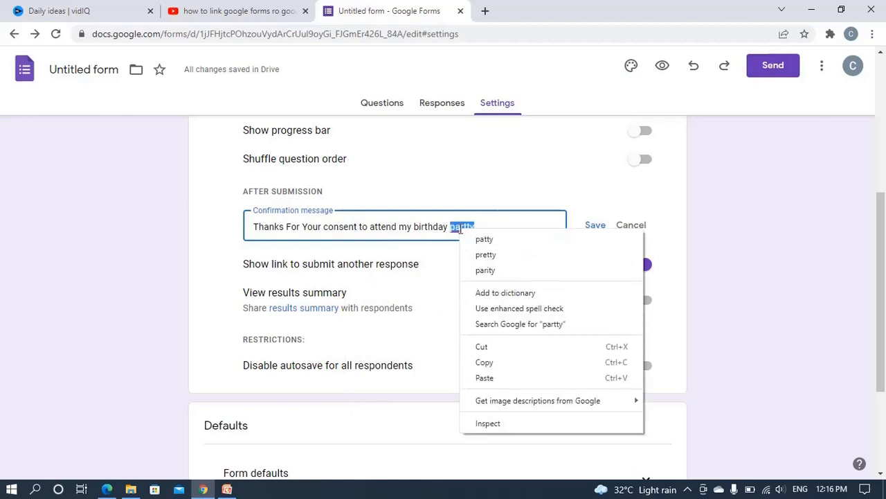
{"action": "left_click", "coordinate": [497, 240]}
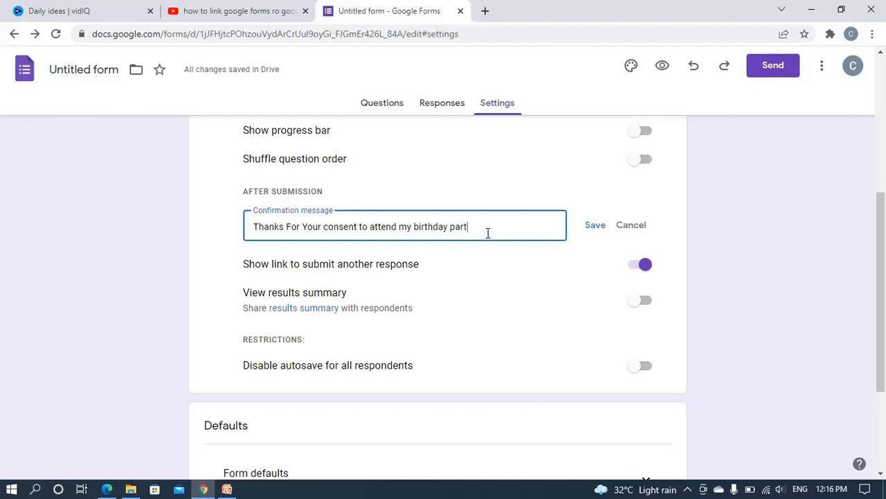
{"action": "left_click", "coordinate": [594, 225]}
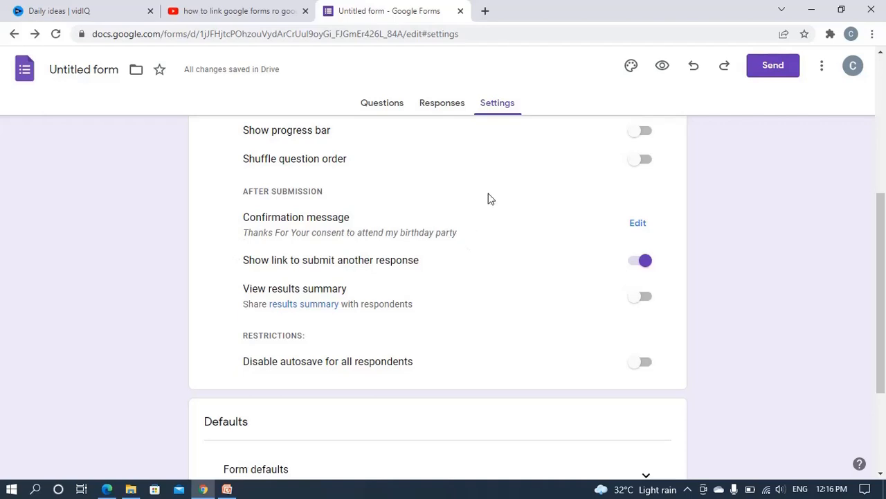
- Look over the form's questions and its Responses page before linking a spreadsheet
{"action": "left_click_drag", "start_coordinate": [883, 213], "coordinate": [882, 78]}
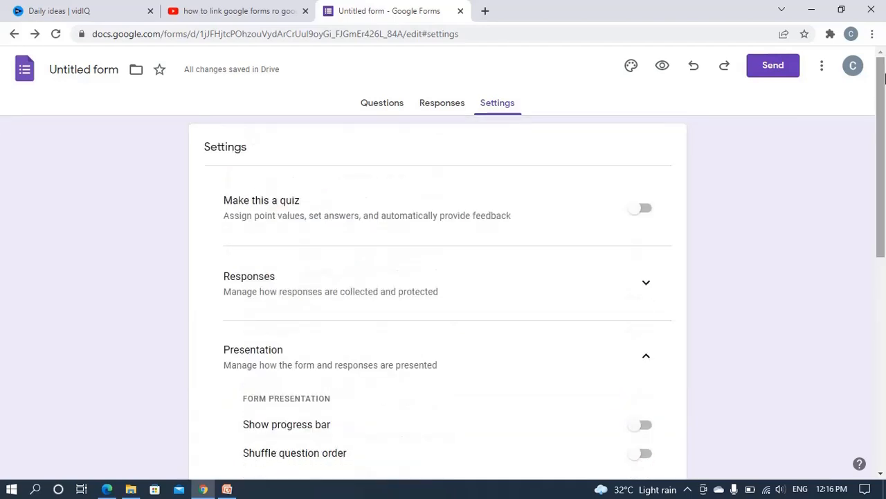
{"action": "left_click", "coordinate": [389, 108]}
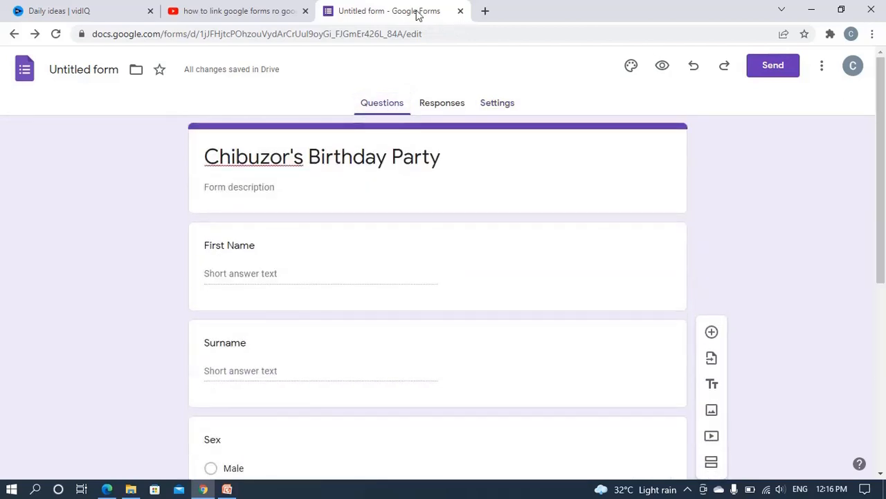
{"action": "left_click", "coordinate": [444, 105]}
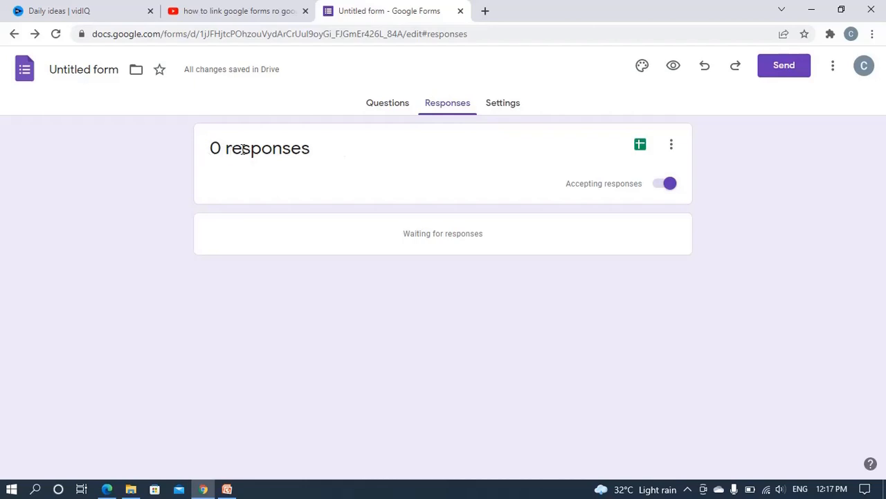
{"action": "left_click", "coordinate": [253, 11]}
{"action": "left_click", "coordinate": [388, 13]}
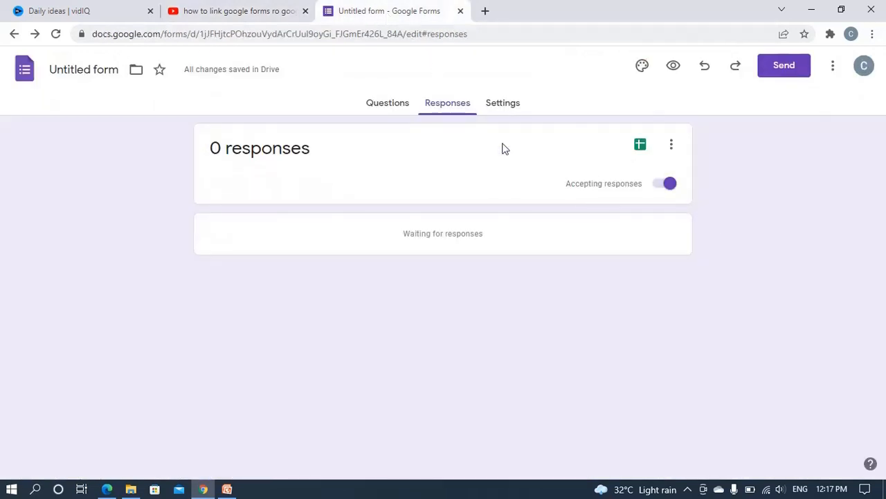
- Link the form to a new response spreadsheet, replacing "Untitled form" in its name with the host's first name followed by "'s Party"
{"action": "left_click", "coordinate": [640, 149]}
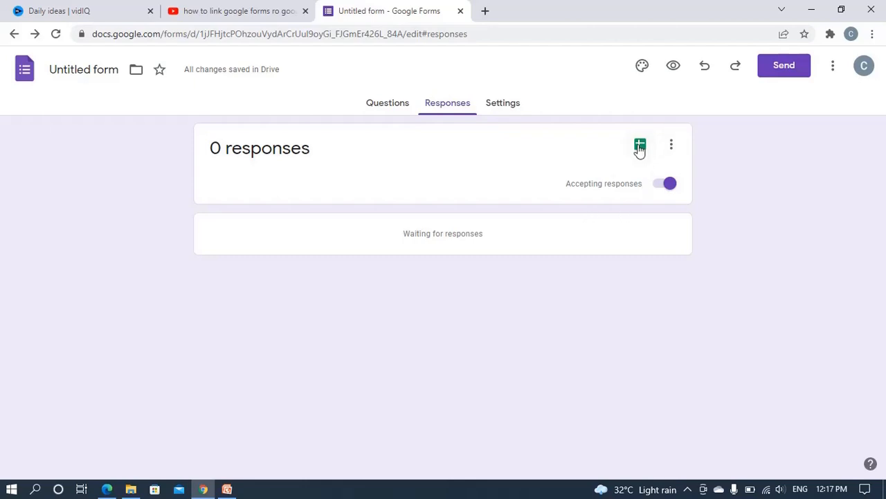
{"action": "left_click", "coordinate": [640, 150]}
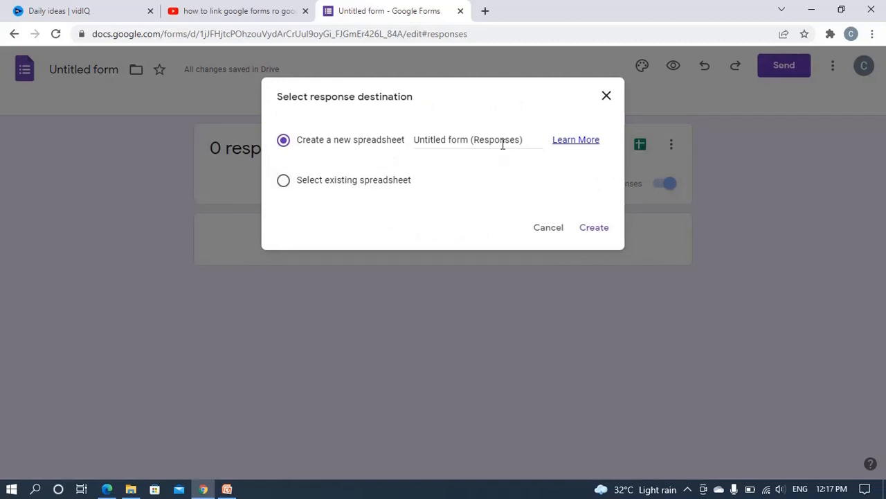
{"action": "left_click", "coordinate": [473, 141]}
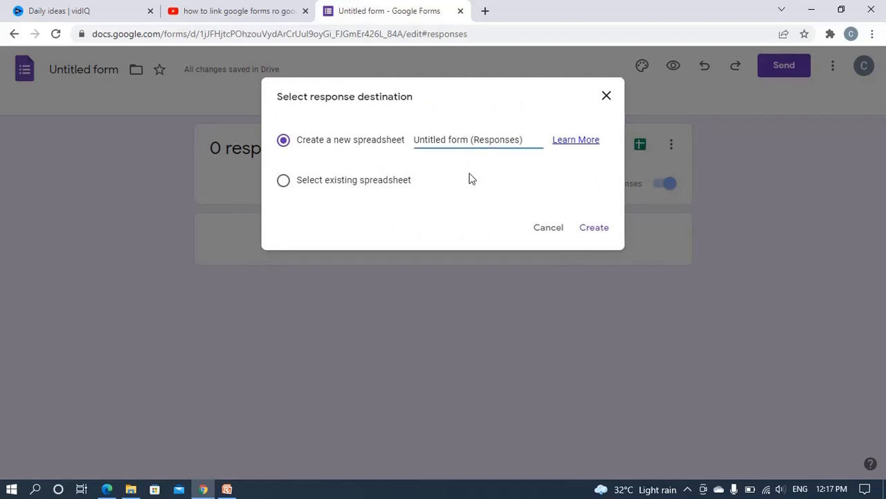
{"action": "key", "text": "BackSpace"}
{"action": "key", "text": "BackSpace"}
{"action": "key", "text": "BackSpace"}
{"action": "key", "text": "BackSpace"}
{"action": "key", "text": "BackSpace"}
{"action": "key", "text": "BackSpace"}
{"action": "key", "text": "BackSpace"}
{"action": "key", "text": "BackSpace"}
{"action": "key", "text": "BackSpace"}
{"action": "key", "text": "BackSpace"}
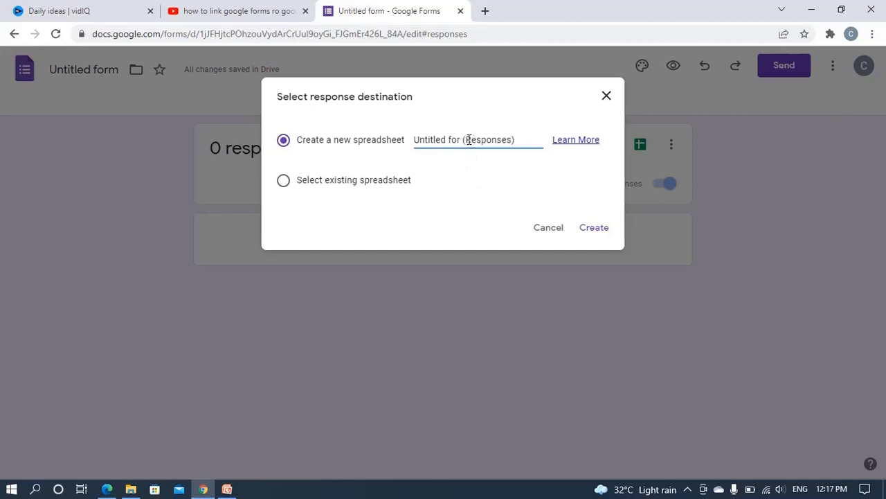
{"action": "key", "text": "BackSpace"}
{"action": "key", "text": "BackSpace"}
{"action": "key", "text": "BackSpace"}
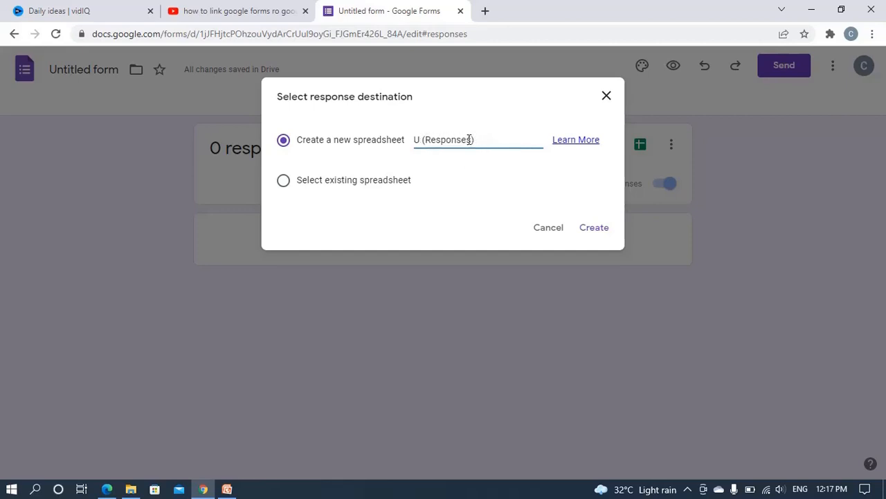
{"action": "type", "text": "Chibu"}
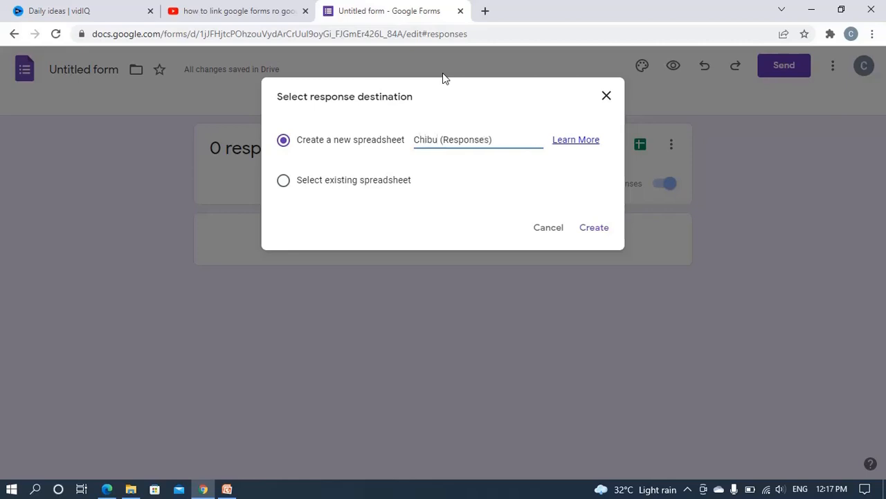
{"action": "type", "text": "zor's "}
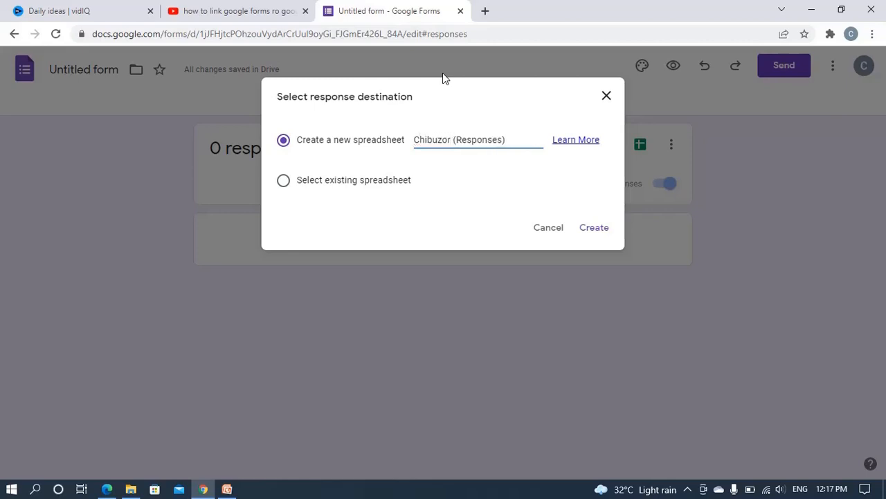
{"action": "type", "text": "V"}
{"action": "key", "text": "BackSpace"}
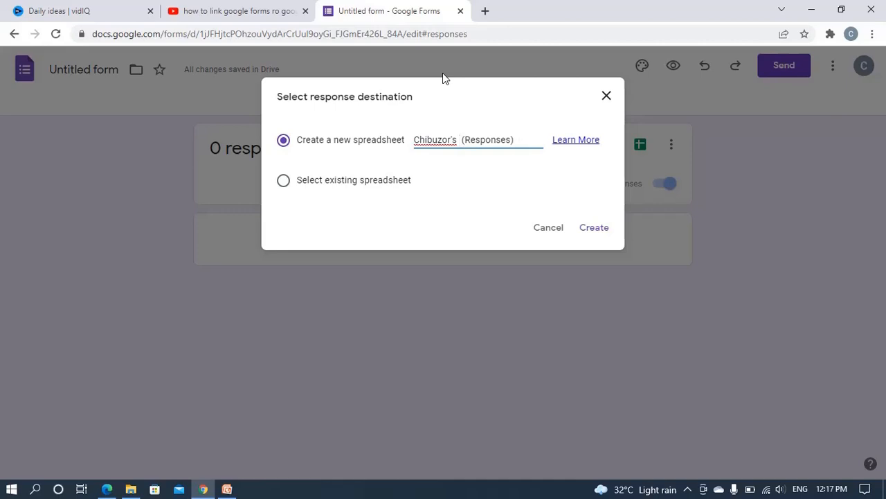
{"action": "type", "text": "Party"}
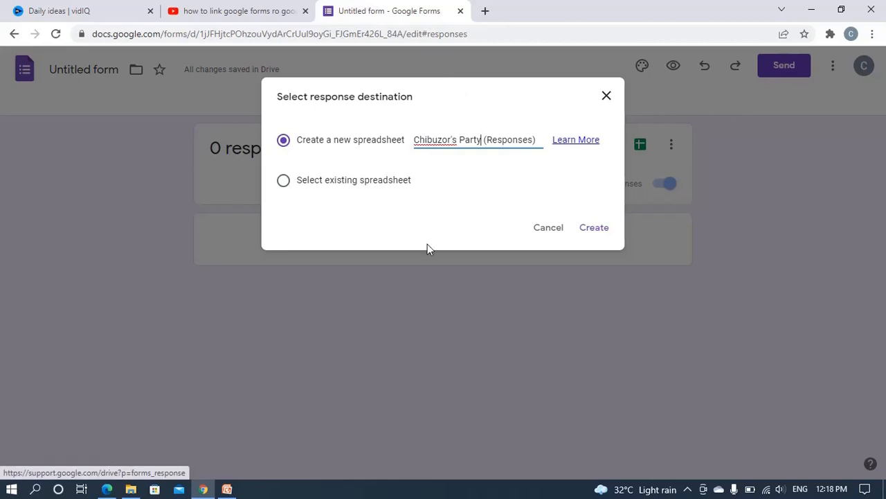
{"action": "left_click", "coordinate": [593, 231]}
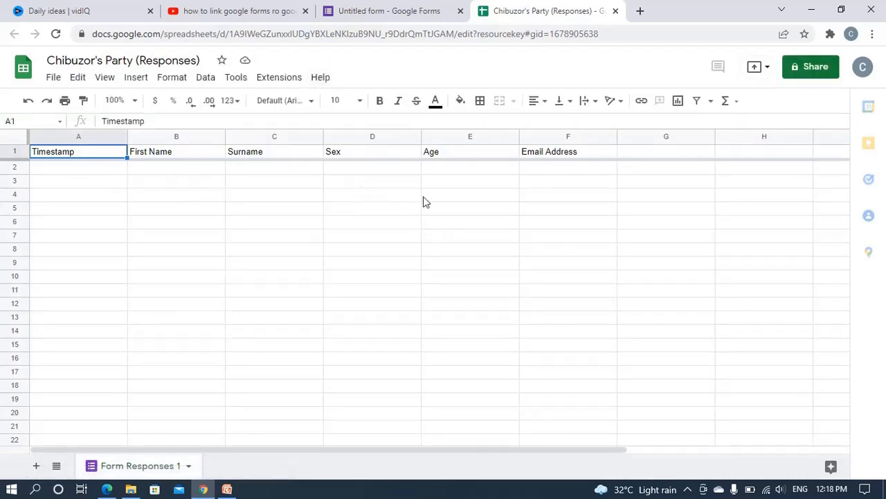
- Try to open the form's shortened link in a new Microsoft Edge tab, close that tab and return to the form in Chrome
{"action": "left_click", "coordinate": [404, 12]}
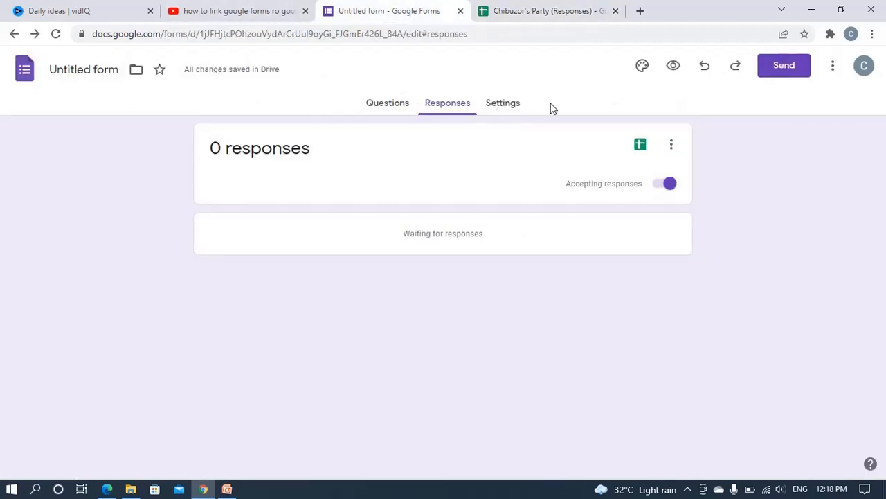
{"action": "left_click", "coordinate": [107, 489]}
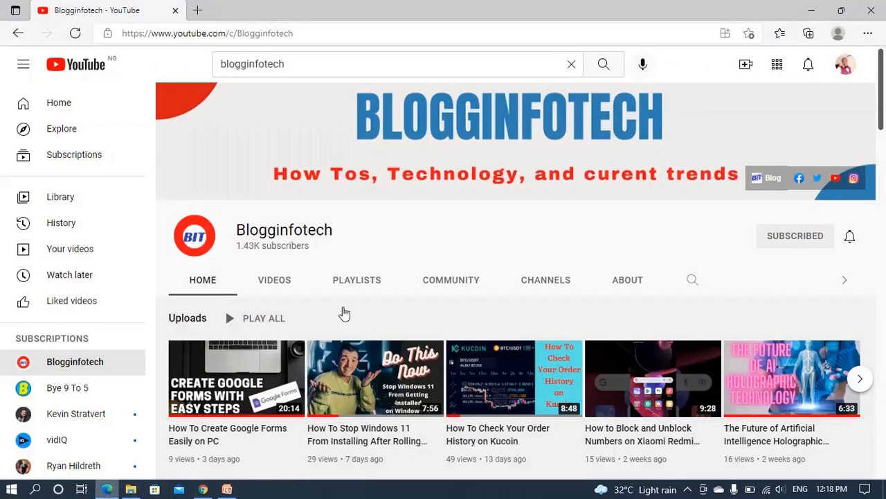
{"action": "left_click", "coordinate": [198, 10]}
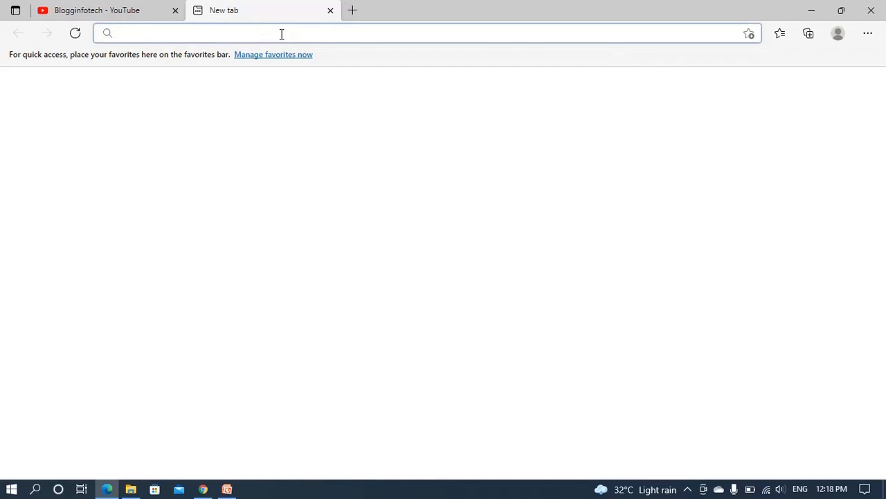
{"action": "type", "text": "https://forms.gle/dYcpYyJuudMnRMLB8https://forms.gle/dYcpYyJuudMnRMLB8"}
{"action": "key", "text": "Return"}
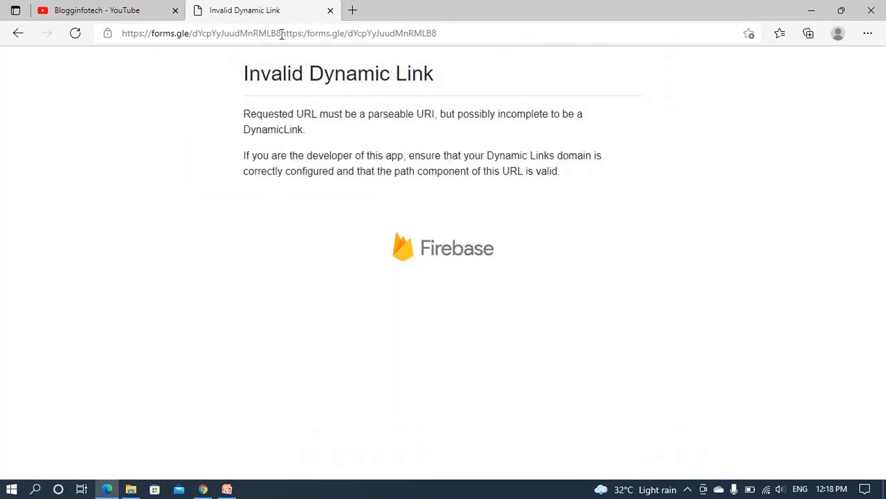
{"action": "left_click", "coordinate": [330, 11]}
{"action": "left_click", "coordinate": [207, 488]}
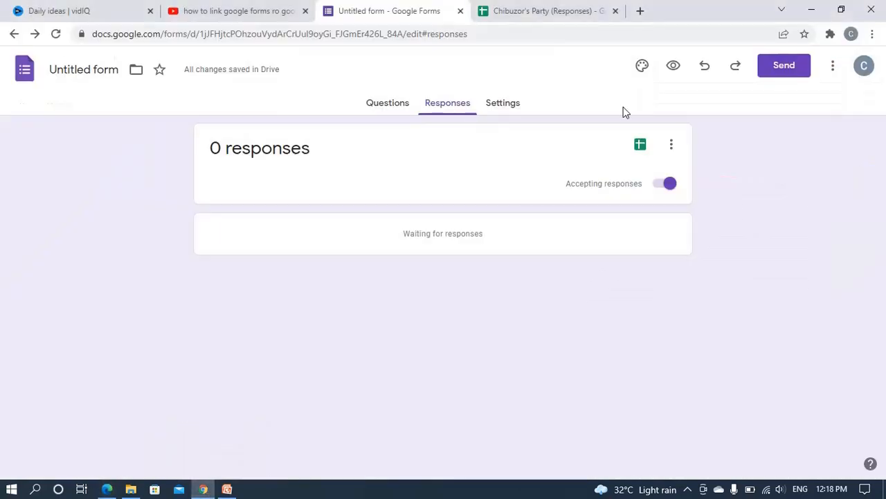
- Shorten the form's share link in the Send form dialog and copy it
{"action": "left_click", "coordinate": [391, 107]}
{"action": "left_click", "coordinate": [494, 105]}
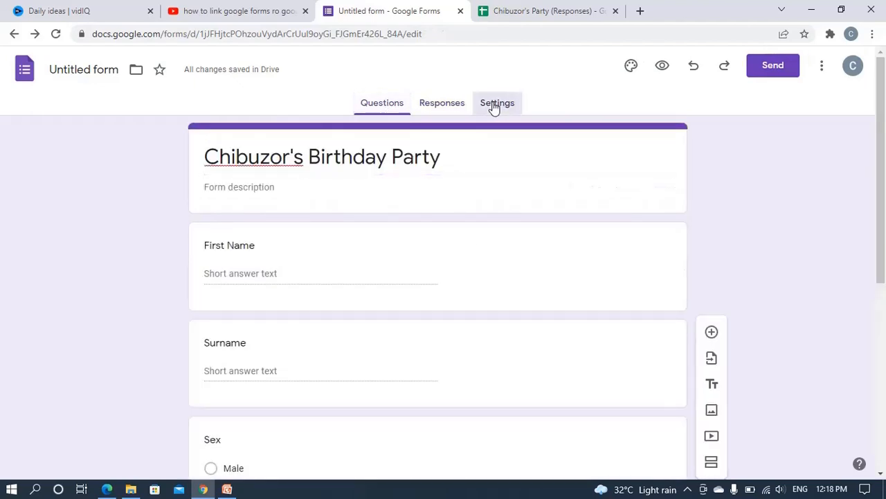
{"action": "left_click", "coordinate": [775, 70]}
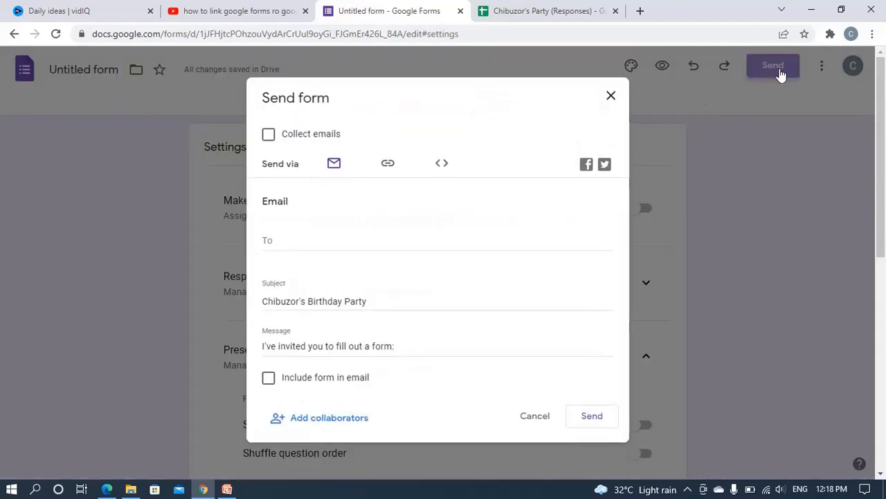
{"action": "left_click", "coordinate": [387, 167]}
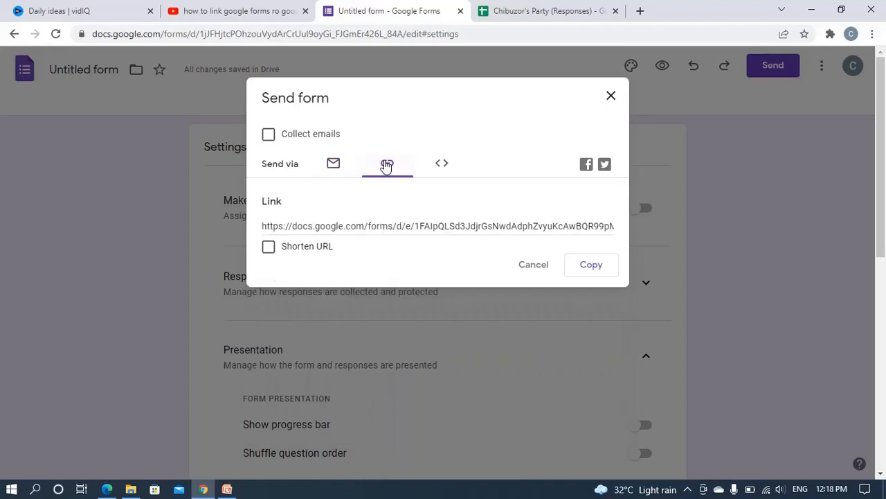
{"action": "left_click", "coordinate": [269, 247]}
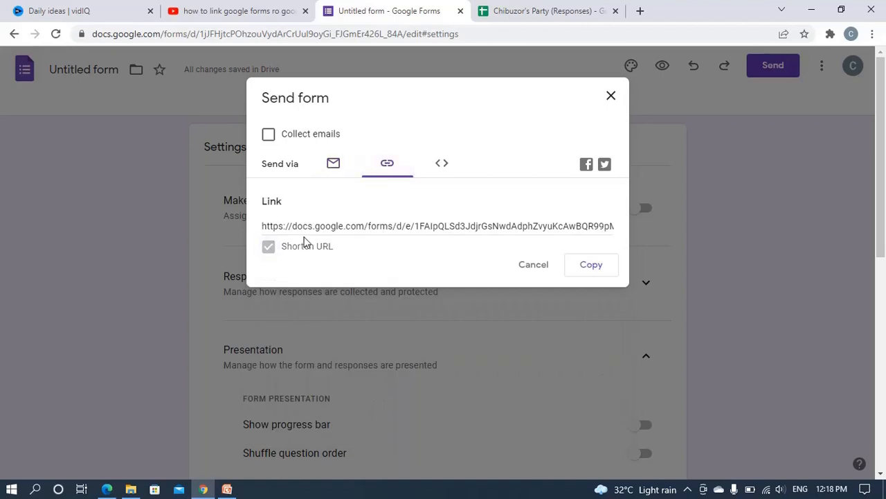
{"action": "left_click", "coordinate": [599, 266]}
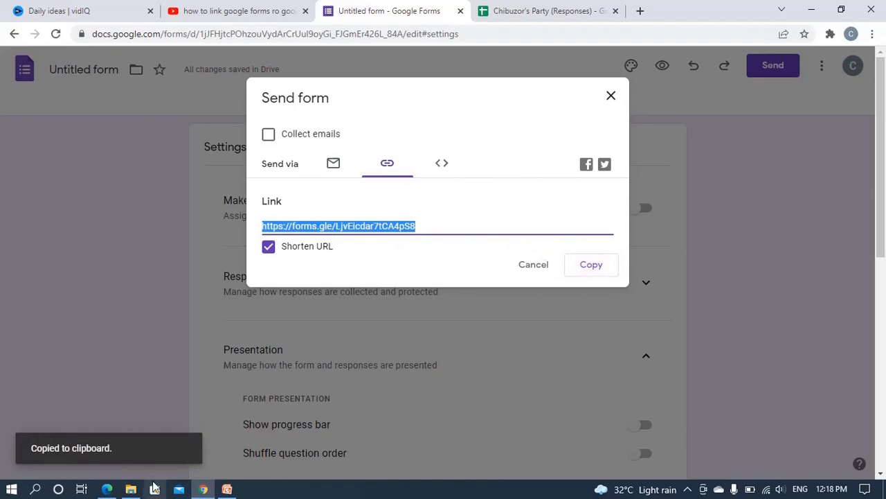
- Switch to Microsoft Edge and open the copied form link in a new tab
{"action": "left_click", "coordinate": [107, 489]}
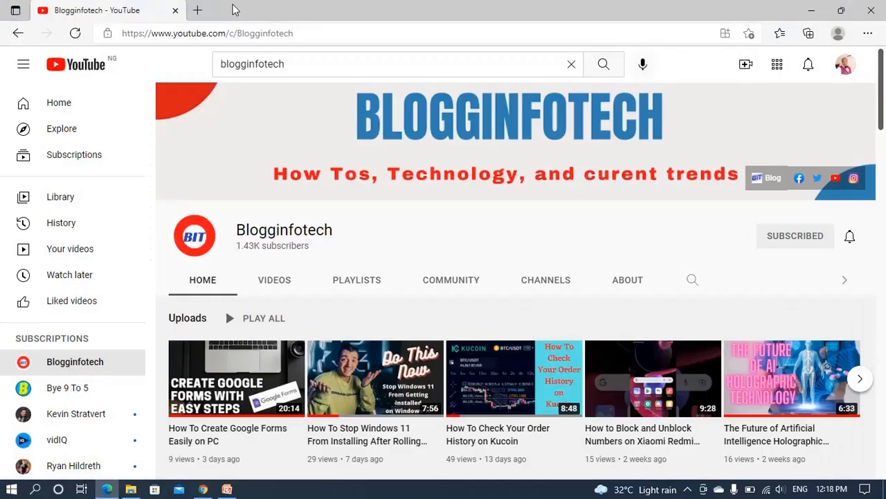
{"action": "left_click", "coordinate": [197, 10]}
{"action": "left_click", "coordinate": [272, 30]}
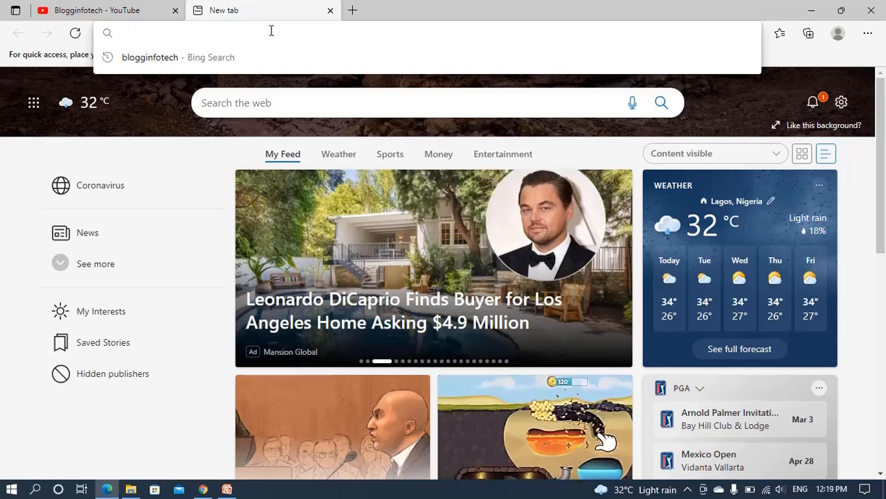
{"action": "key", "text": "ctrl+v"}
{"action": "key", "text": "Return"}
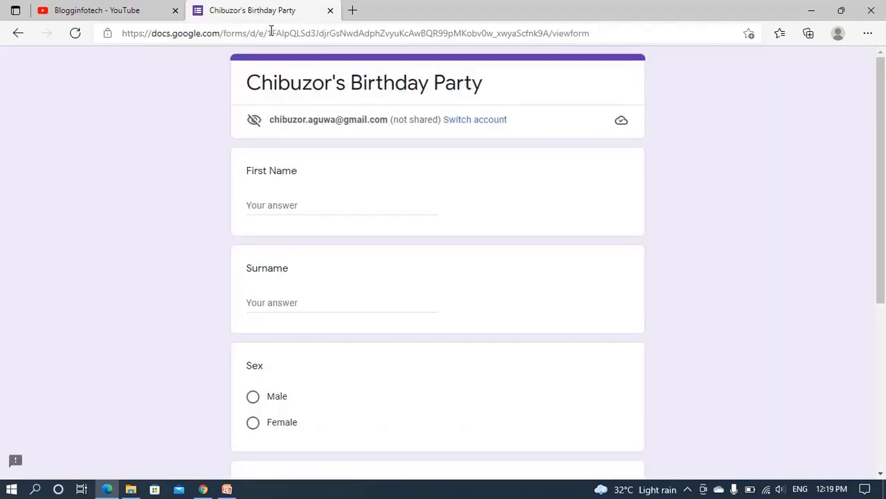
- Fill in the respondent's first name and surname in the form, correcting the mistyped surname
{"action": "mouse_move", "coordinate": [884, 140]}
{"action": "left_mouse_down"}
{"action": "mouse_move", "coordinate": [884, 330]}
{"action": "mouse_move", "coordinate": [883, 142]}
{"action": "left_mouse_up"}
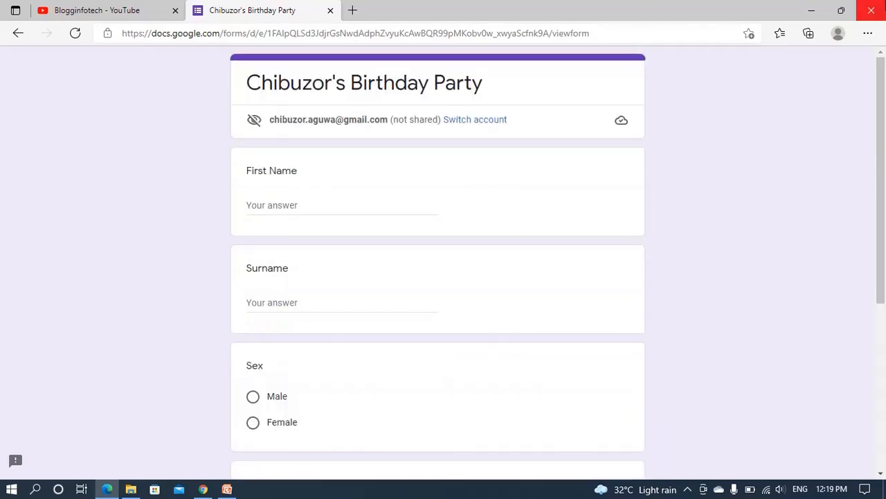
{"action": "left_click", "coordinate": [291, 208]}
{"action": "type", "text": "Chibuzor"}
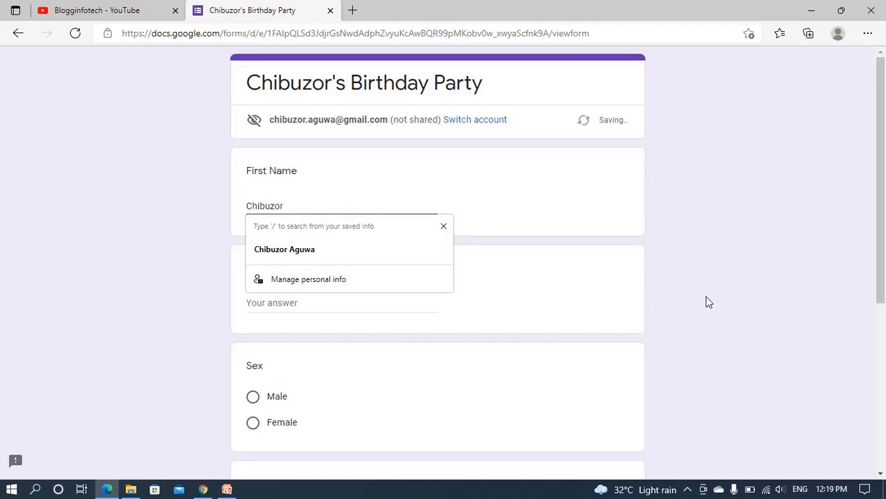
{"action": "left_click", "coordinate": [817, 274]}
{"action": "left_click_drag", "start_coordinate": [885, 211], "coordinate": [885, 277]}
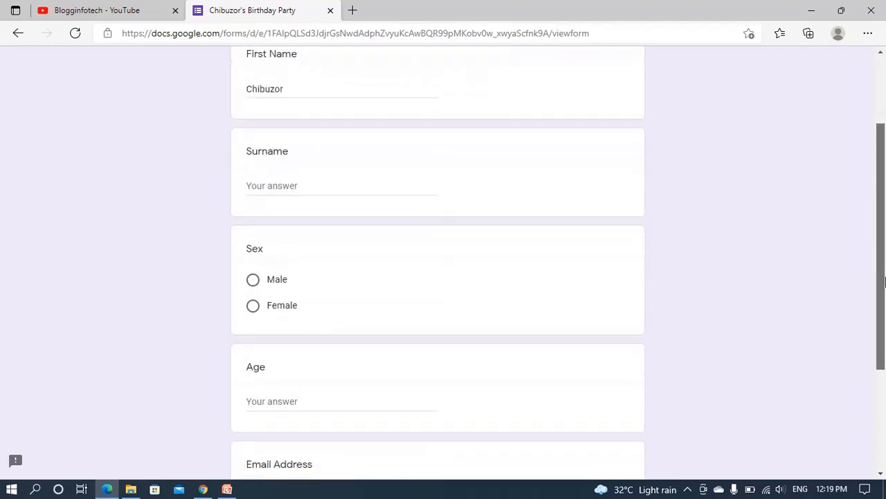
{"action": "left_click", "coordinate": [335, 191]}
{"action": "type", "text": "Aguea"}
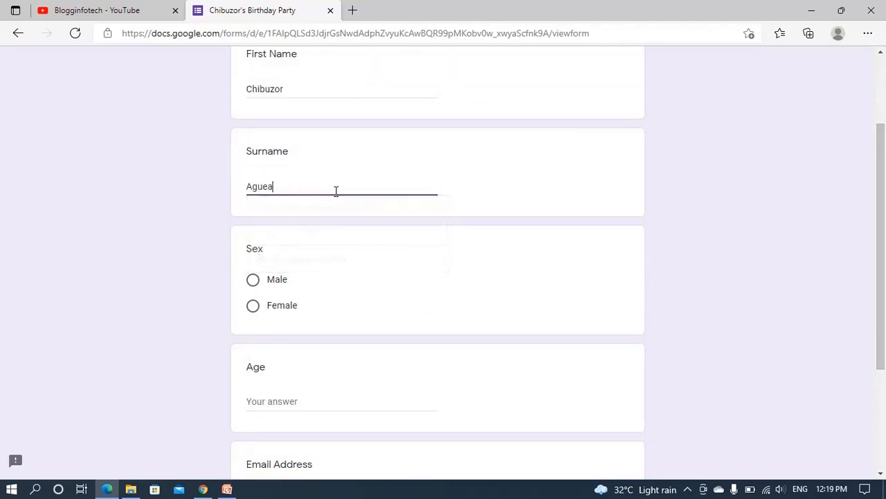
{"action": "key", "text": "BackSpace"}
{"action": "key", "text": "BackSpace"}
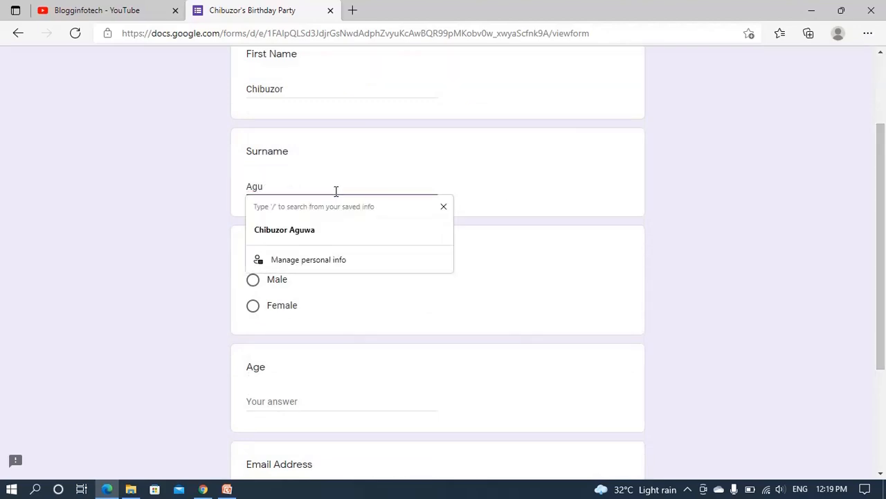
{"action": "left_click", "coordinate": [575, 220]}
{"action": "scroll", "coordinate": [885, 191], "scroll_direction": "down", "scroll_amount": 1}
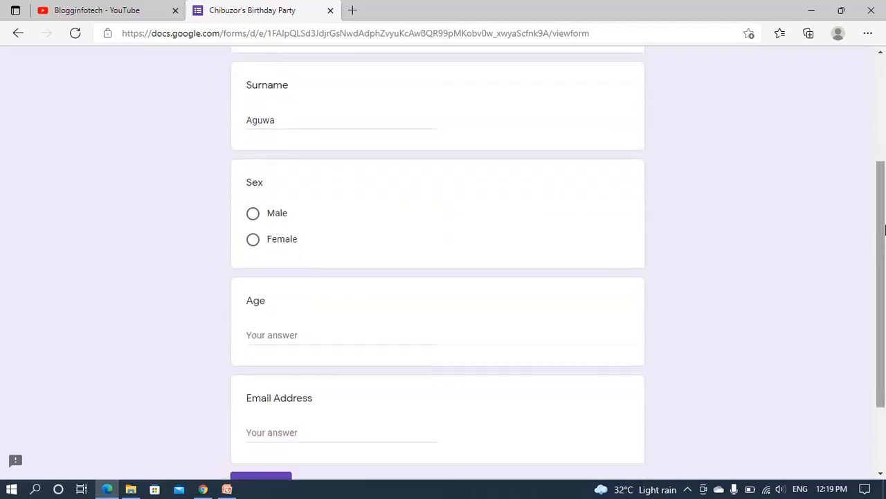
- Choose Male for Sex, enter 25 for Age, and fill in the respondent's e-mail address from the saved suggestions
{"action": "left_click", "coordinate": [252, 213]}
{"action": "left_click", "coordinate": [300, 360]}
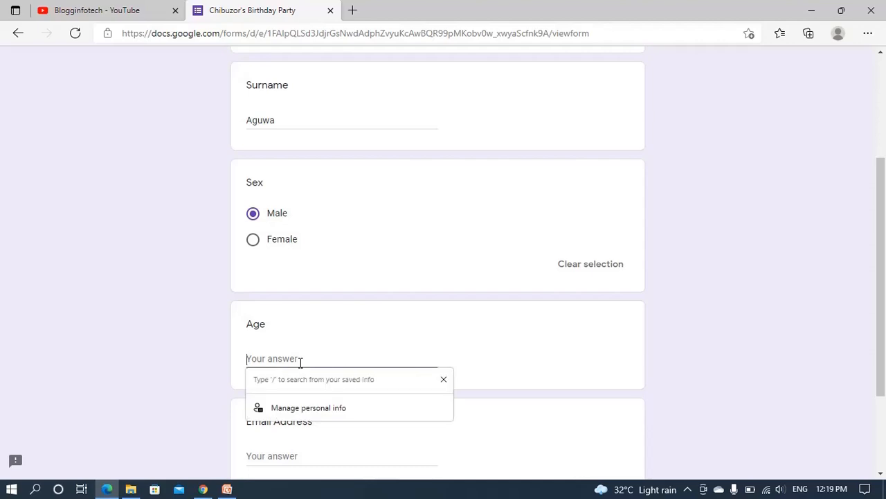
{"action": "type", "text": "25"}
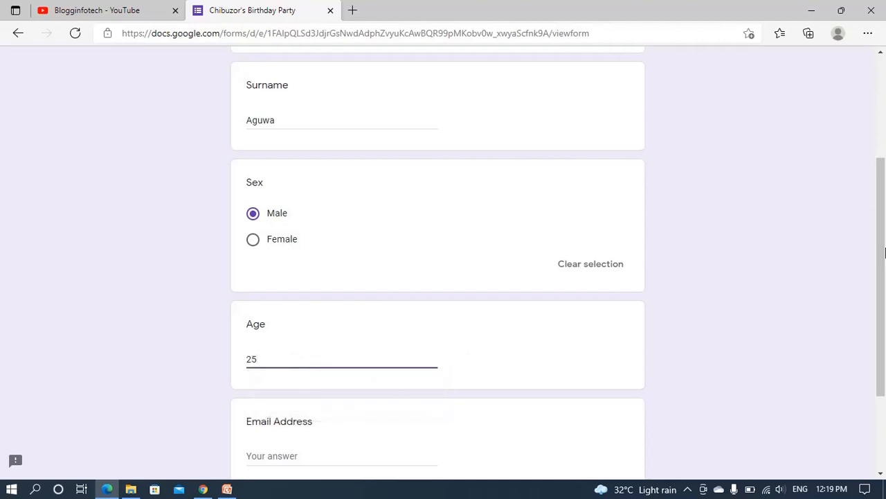
{"action": "left_click_drag", "start_coordinate": [885, 253], "coordinate": [885, 365]}
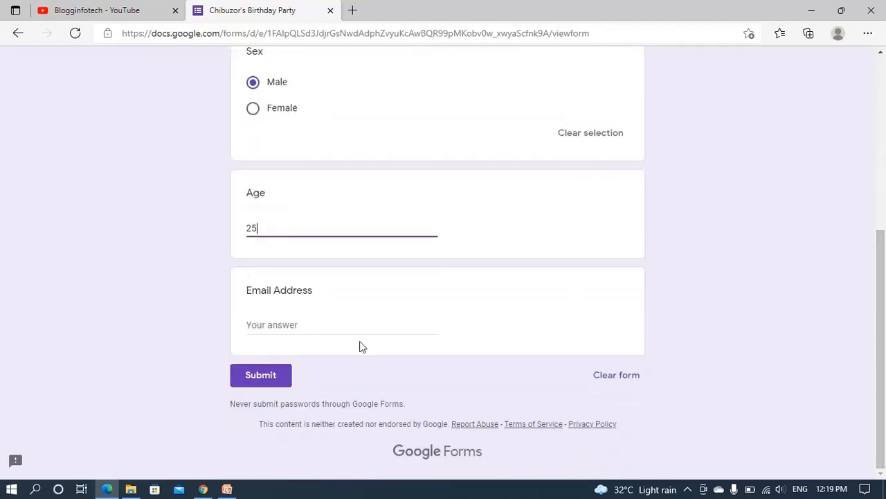
{"action": "left_click", "coordinate": [325, 331]}
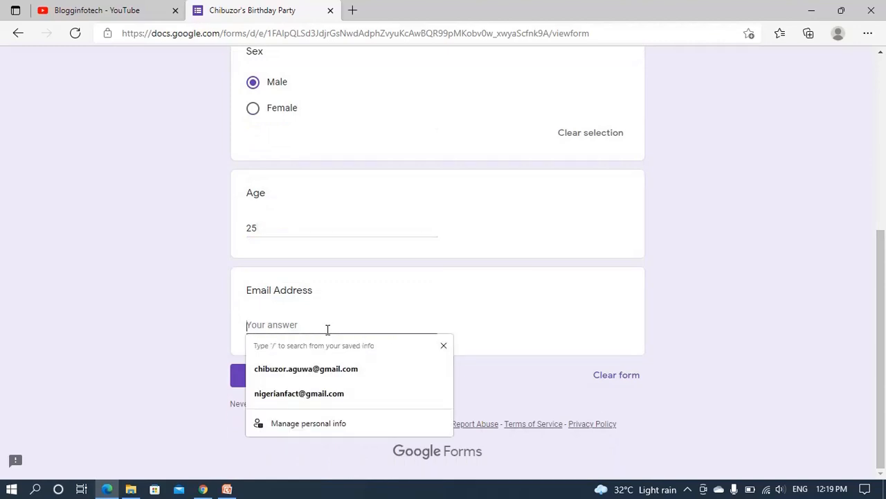
{"action": "left_click", "coordinate": [352, 369]}
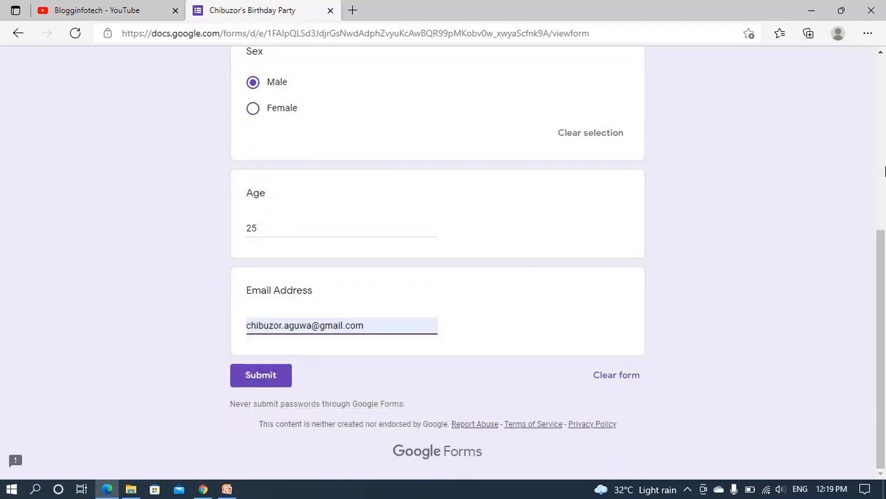
- Review the answers, submit the form and read the confirmation message
{"action": "scroll", "coordinate": [882, 101], "scroll_direction": "up", "scroll_amount": 4}
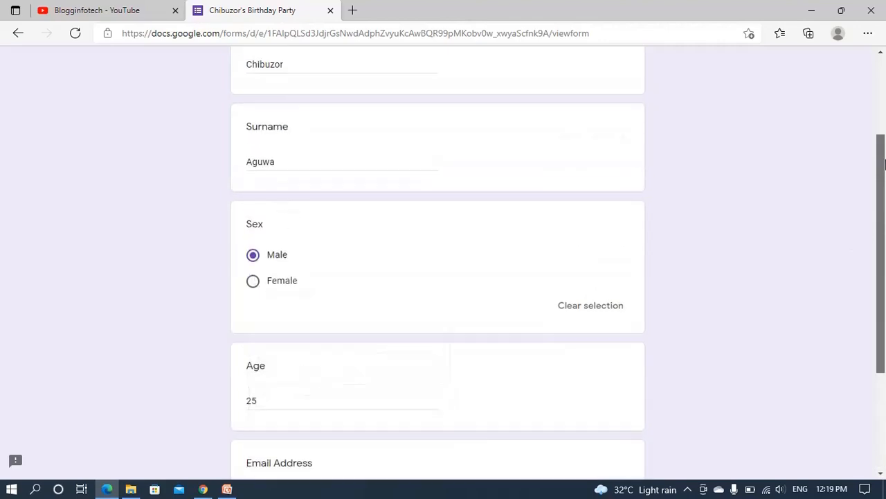
{"action": "left_click_drag", "start_coordinate": [885, 103], "coordinate": [885, 313]}
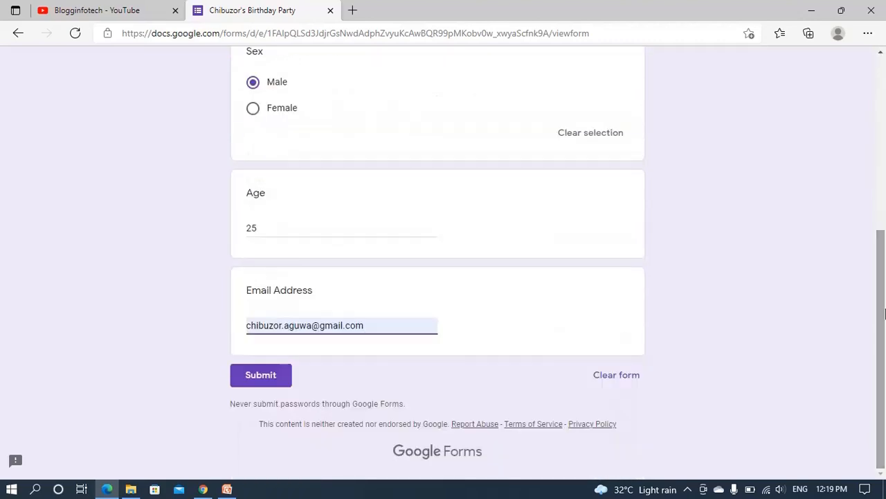
{"action": "left_click", "coordinate": [271, 377]}
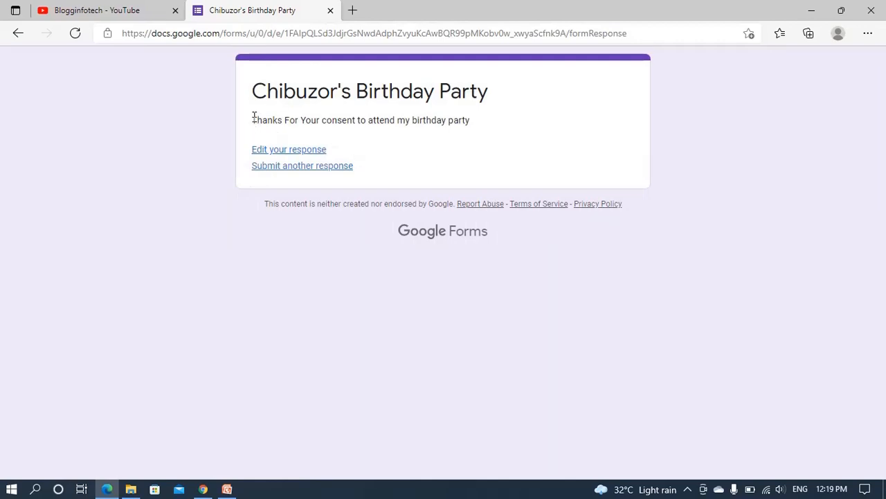
{"action": "left_click_drag", "start_coordinate": [254, 116], "coordinate": [489, 129]}
{"action": "left_click", "coordinate": [488, 130]}
- Return to the form editor in Chrome, close the Send form dialog and look over the response summary
{"action": "left_click", "coordinate": [205, 490]}
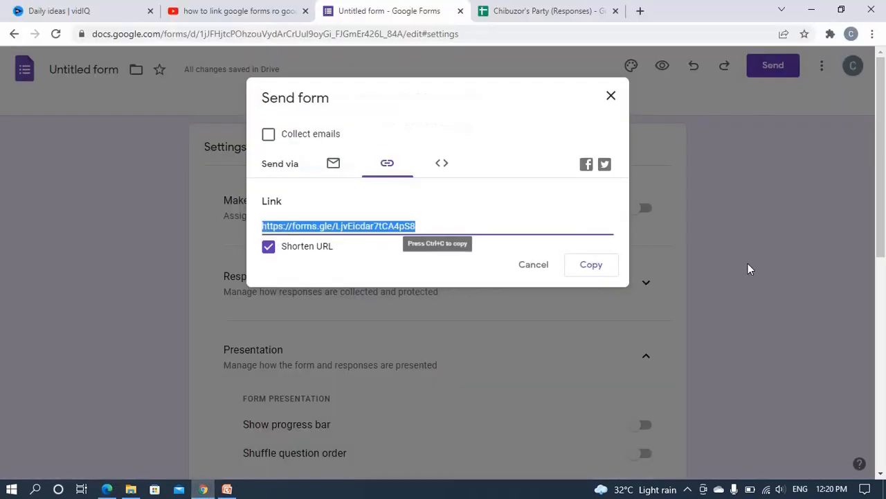
{"action": "left_click", "coordinate": [610, 97]}
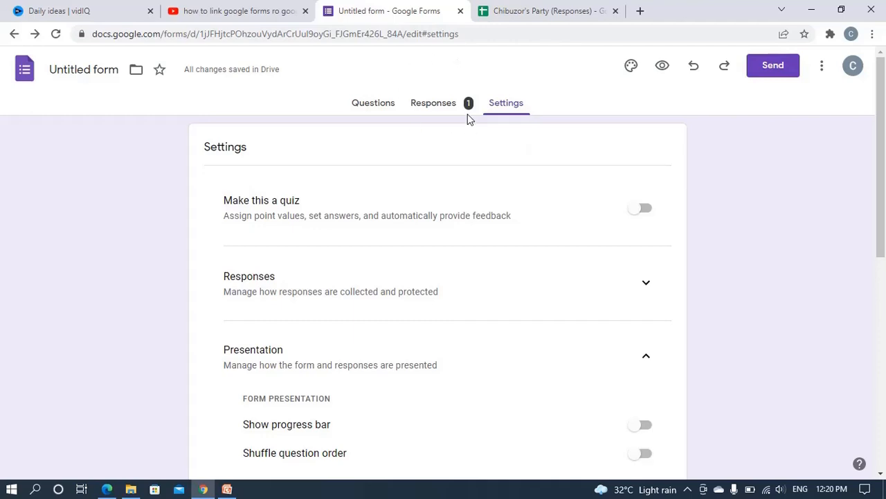
{"action": "left_click", "coordinate": [449, 103]}
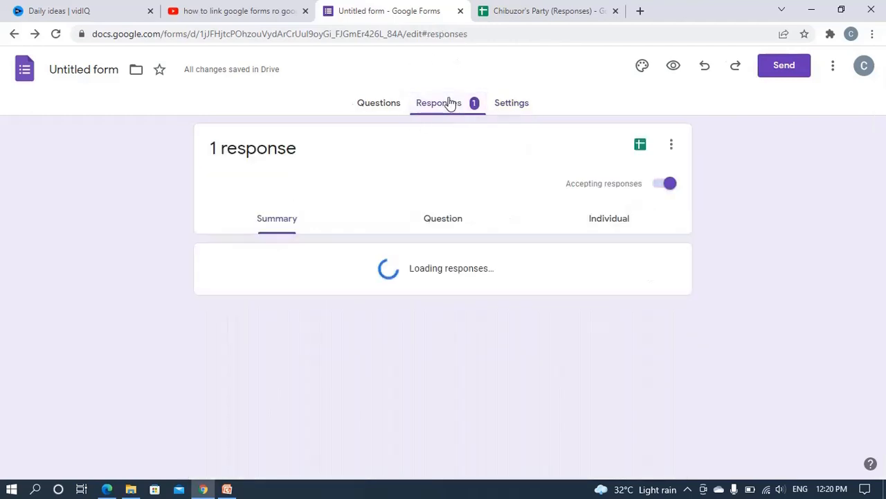
{"action": "left_click_drag", "start_coordinate": [884, 145], "coordinate": [885, 184]}
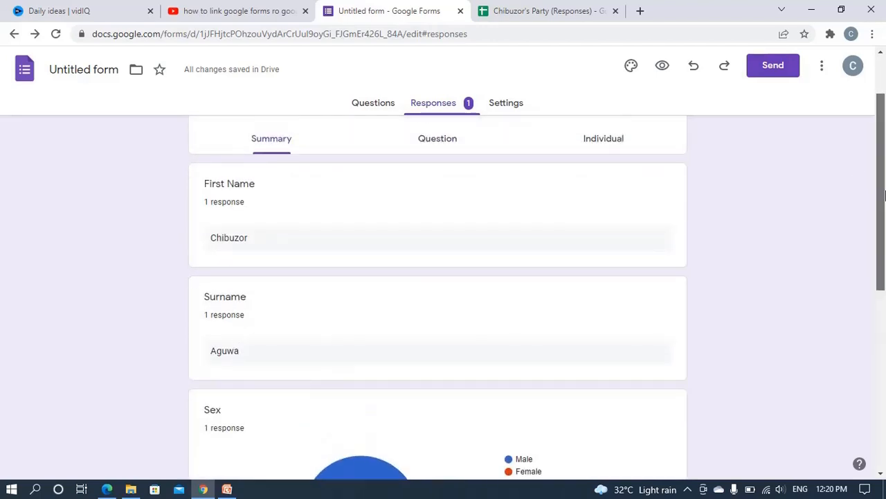
{"action": "mouse_move", "coordinate": [884, 197]}
{"action": "left_mouse_down"}
{"action": "mouse_move", "coordinate": [884, 398]}
{"action": "mouse_move", "coordinate": [885, 185]}
{"action": "left_mouse_up"}
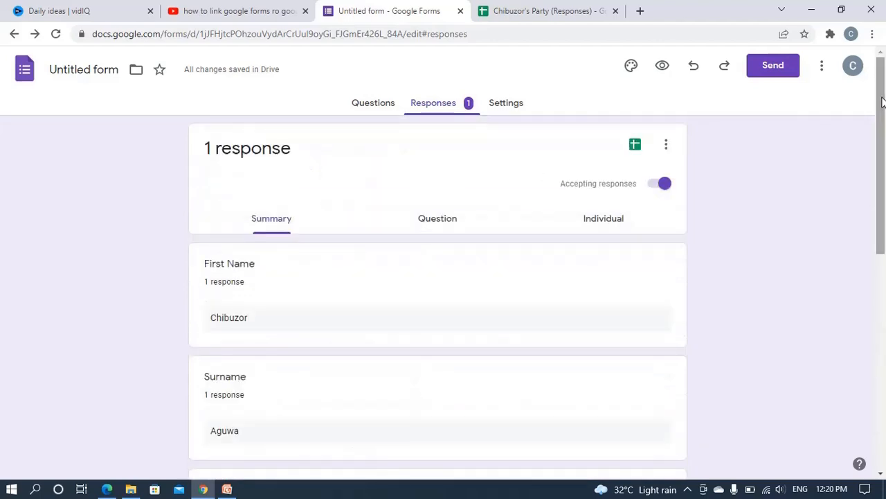
- Check each cell of the submitted response in the linked spreadsheet, from Timestamp to Email Address
{"action": "left_click", "coordinate": [554, 7]}
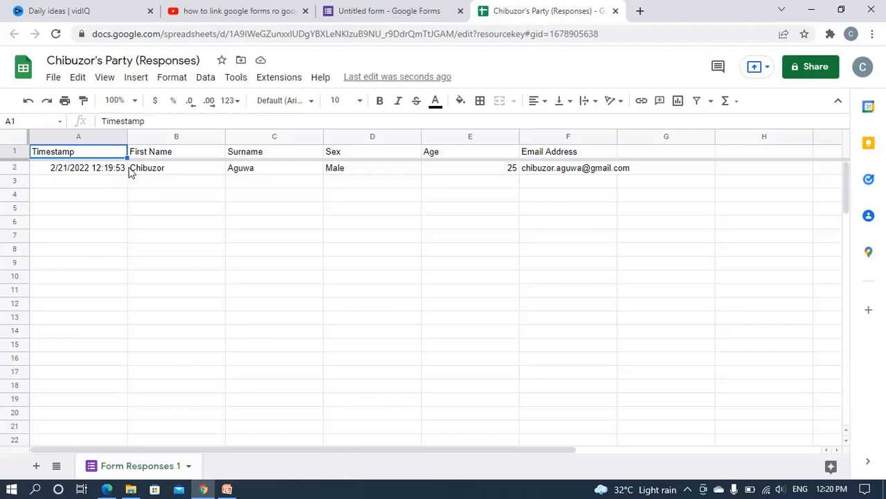
{"action": "left_click", "coordinate": [47, 174]}
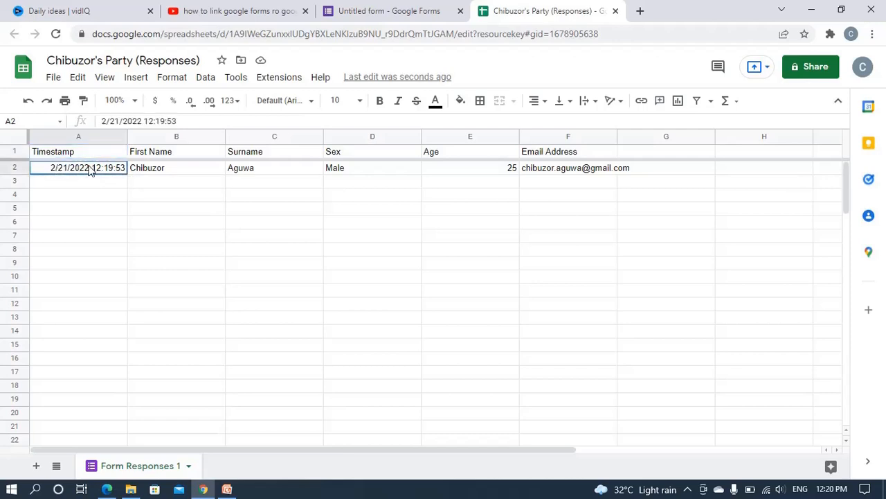
{"action": "left_click", "coordinate": [159, 170]}
{"action": "left_click", "coordinate": [262, 171]}
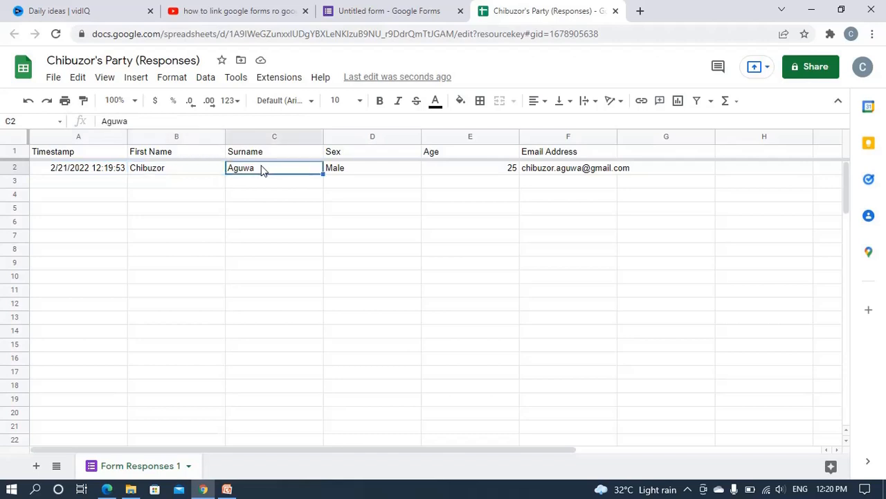
{"action": "left_click", "coordinate": [342, 172]}
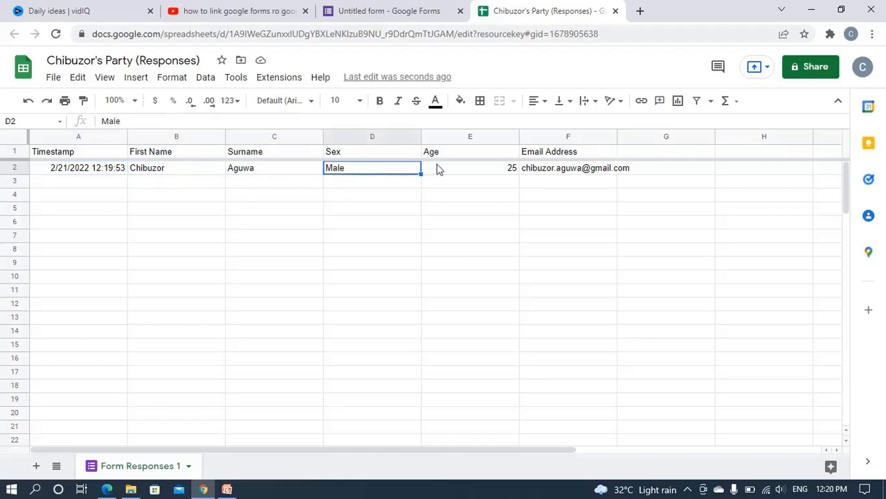
{"action": "left_click", "coordinate": [509, 169]}
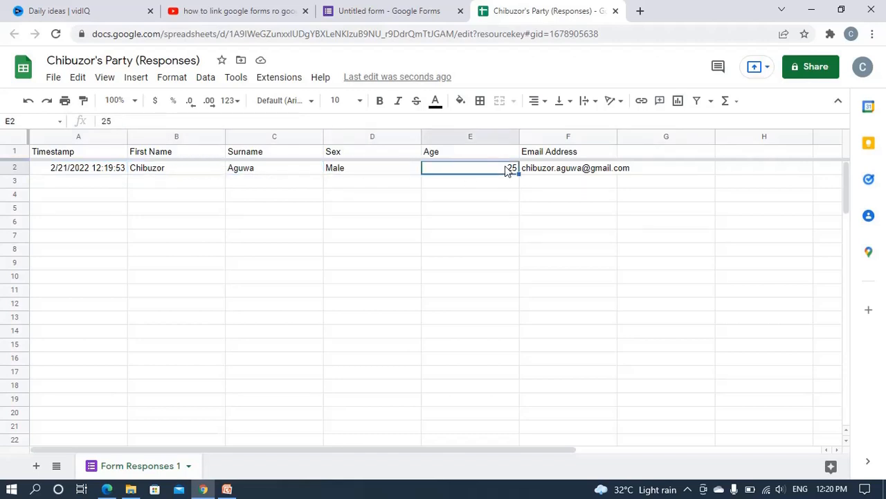
{"action": "left_click", "coordinate": [578, 167]}
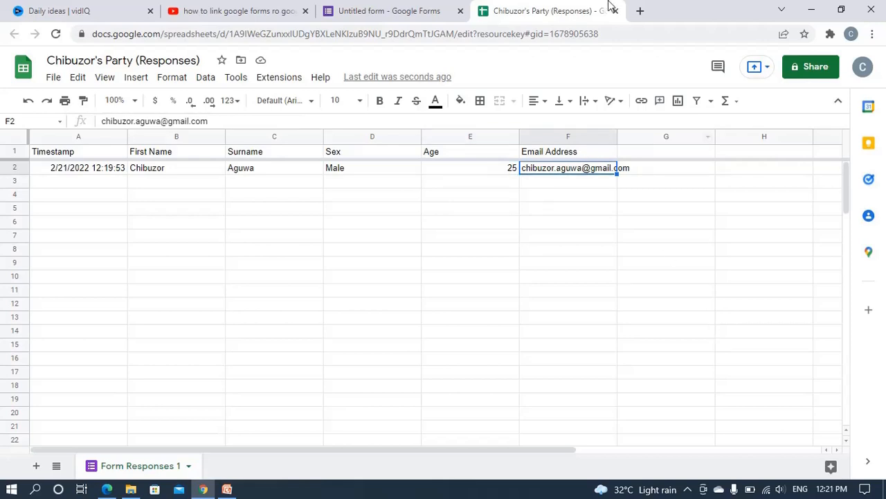
- Compare the birthday party form's questions with the column headings and the empty rows below the first response in the linked spreadsheet
{"action": "left_click", "coordinate": [367, 10]}
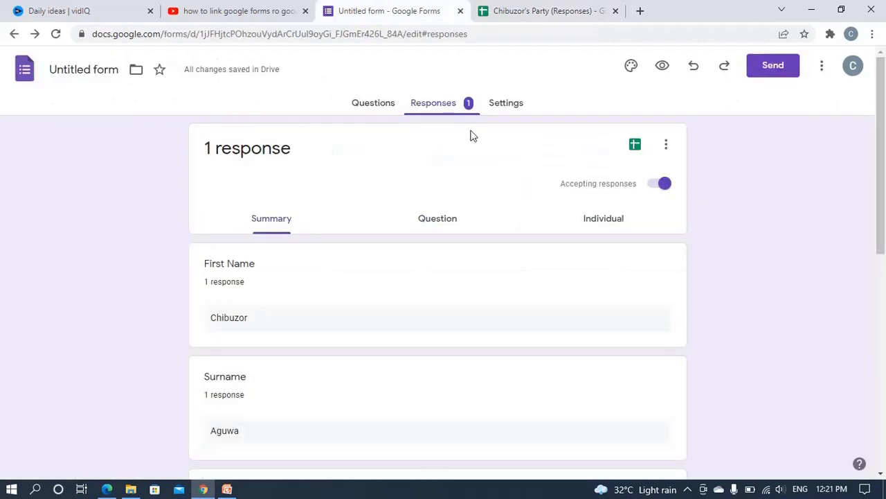
{"action": "left_click", "coordinate": [364, 109]}
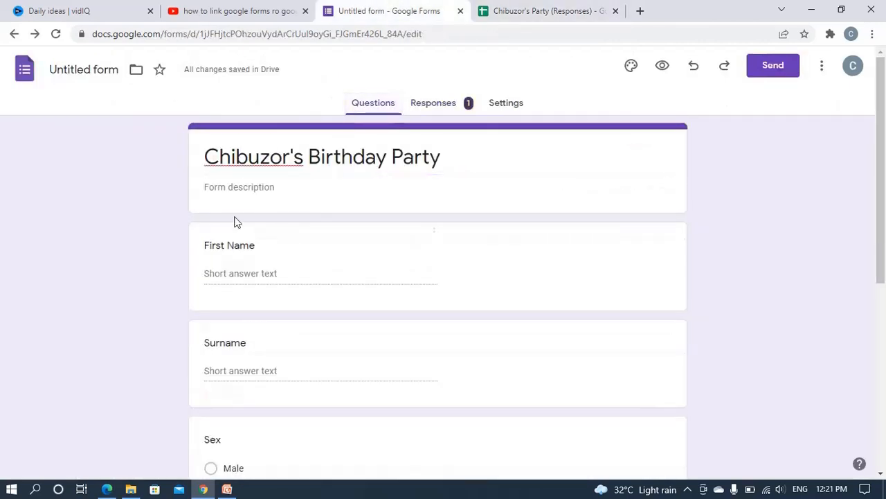
{"action": "left_click", "coordinate": [552, 11]}
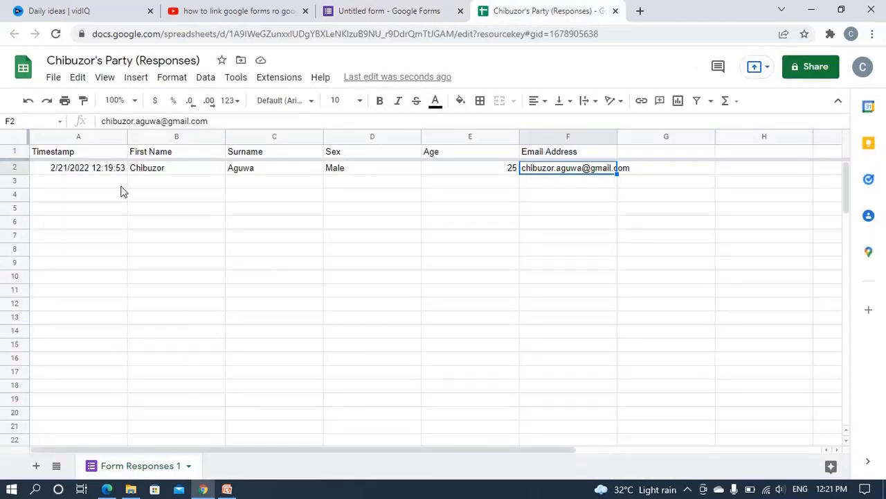
{"action": "left_click_drag", "start_coordinate": [123, 186], "coordinate": [230, 187]}
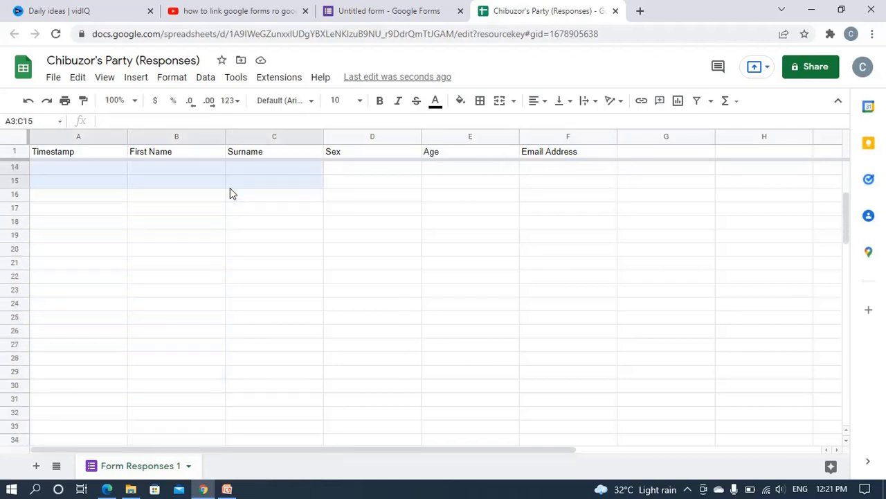
{"action": "left_click_drag", "start_coordinate": [848, 232], "coordinate": [848, 181]}
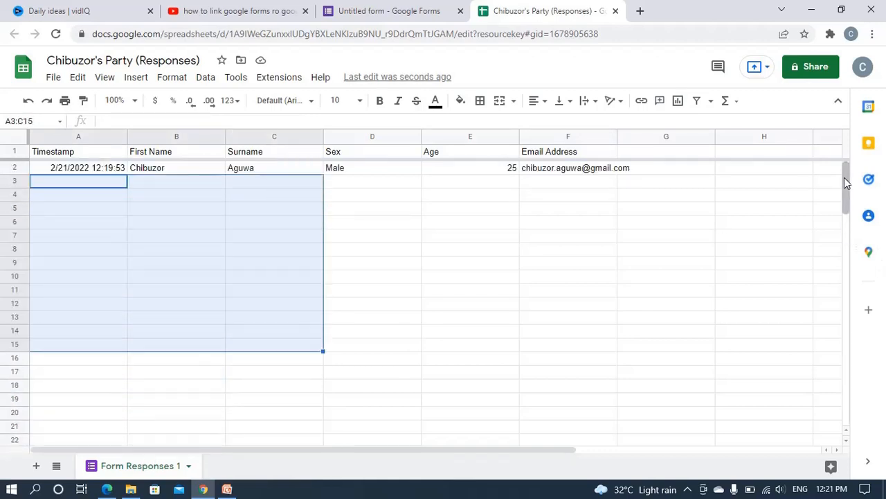
{"action": "left_click", "coordinate": [497, 284]}
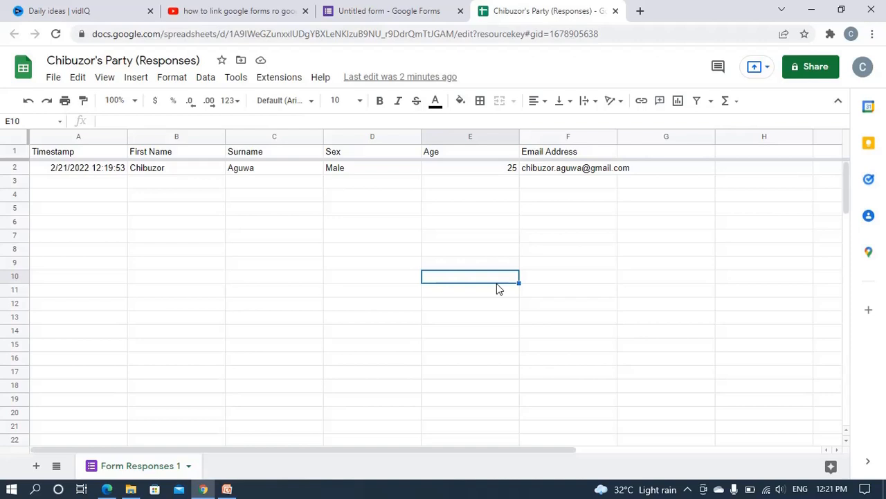
- Return to the form editor and look through the response summary, including the Sex chart
{"action": "left_click", "coordinate": [388, 11]}
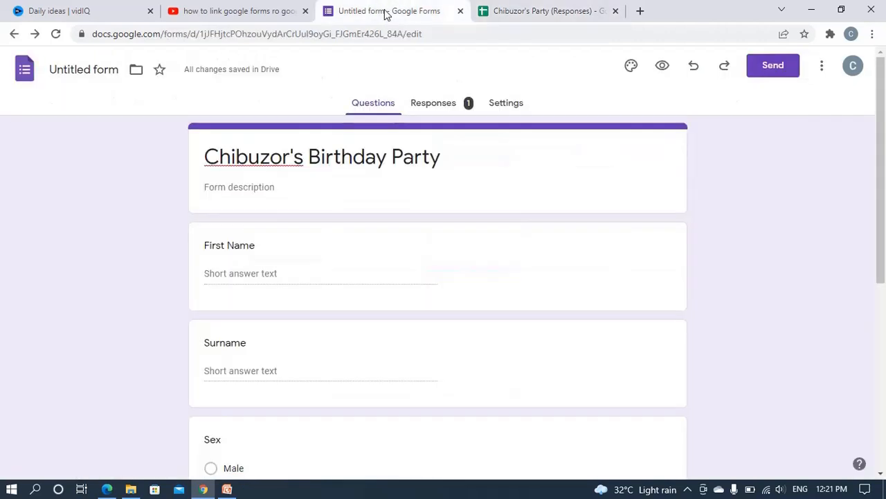
{"action": "left_click", "coordinate": [431, 109]}
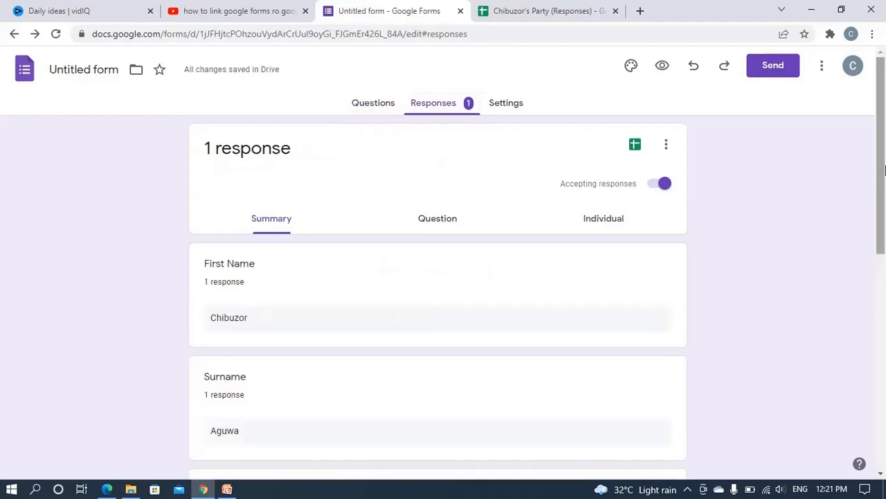
{"action": "scroll", "coordinate": [884, 171], "scroll_direction": "down", "scroll_amount": 4}
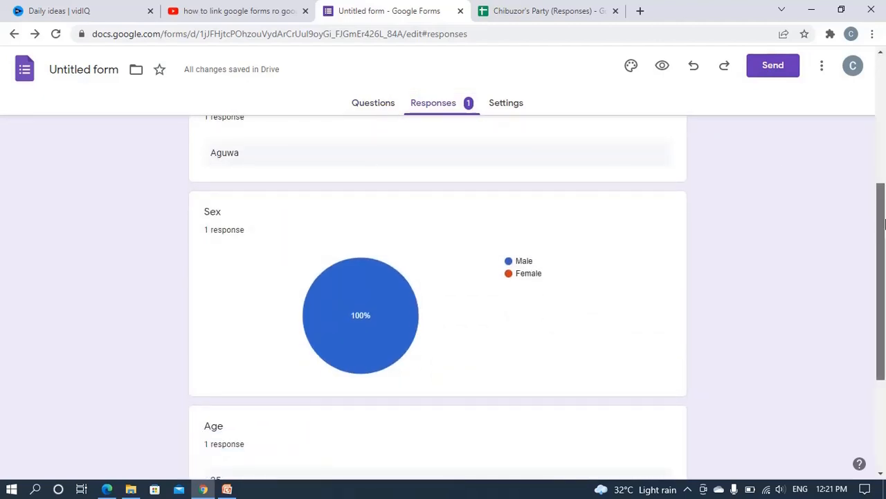
{"action": "left_click_drag", "start_coordinate": [884, 223], "coordinate": [884, 108]}
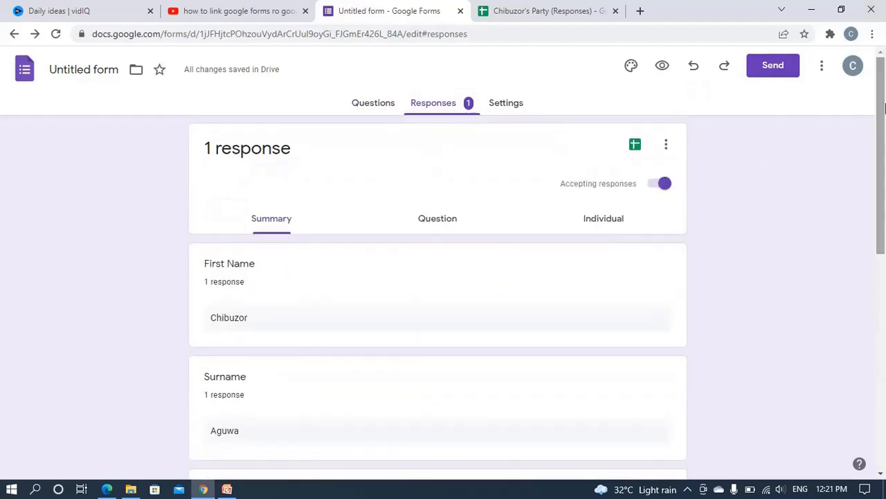
- Compare the linked response spreadsheet with the form's response summary, ending on the spreadsheet
{"action": "left_click", "coordinate": [551, 10]}
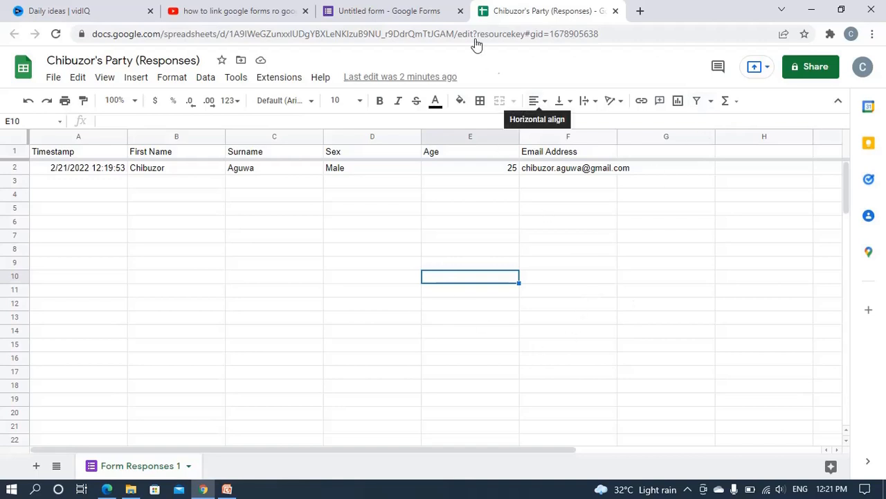
{"action": "left_click", "coordinate": [395, 10]}
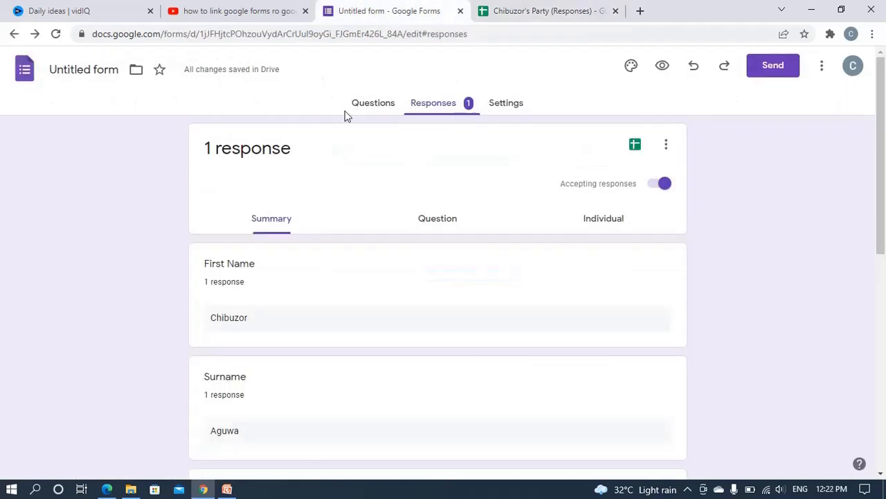
{"action": "left_click", "coordinate": [536, 14]}
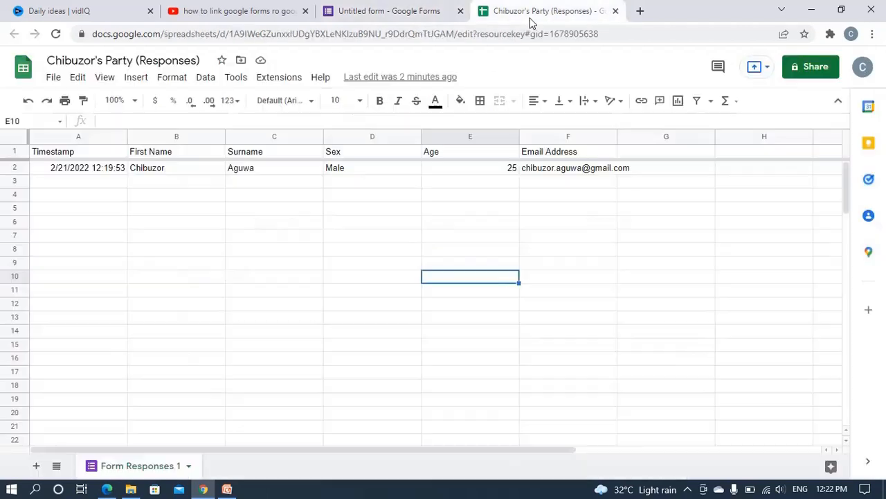
{"action": "left_click", "coordinate": [259, 14]}
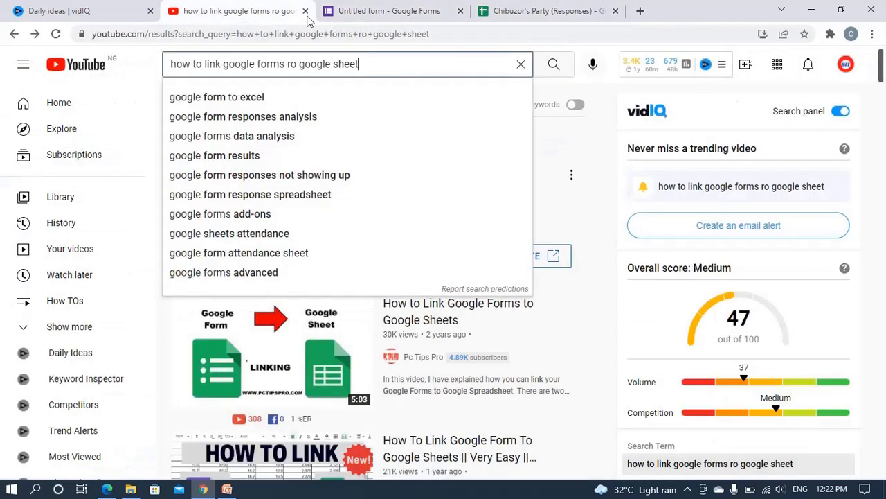
{"action": "left_click", "coordinate": [529, 11]}
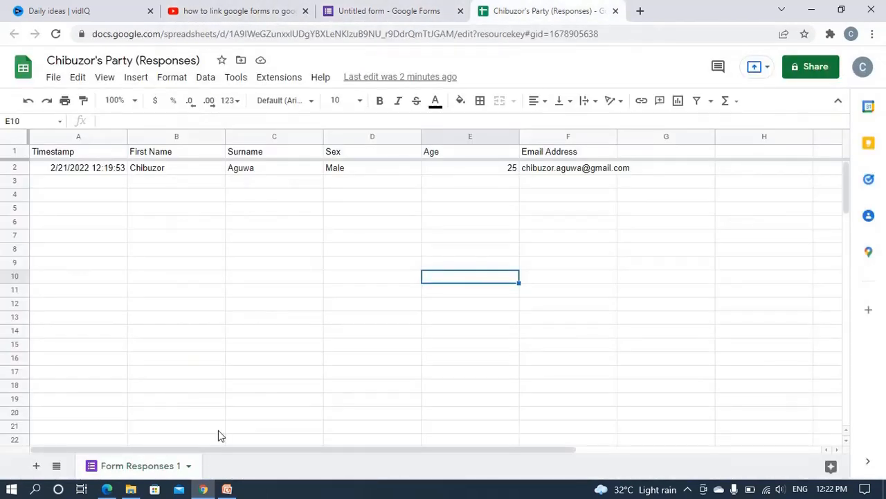
- Switch to PowerPoint and highlight the slide title and the phrase "saves stress, time, and money" for reading
{"action": "left_click", "coordinate": [227, 489]}
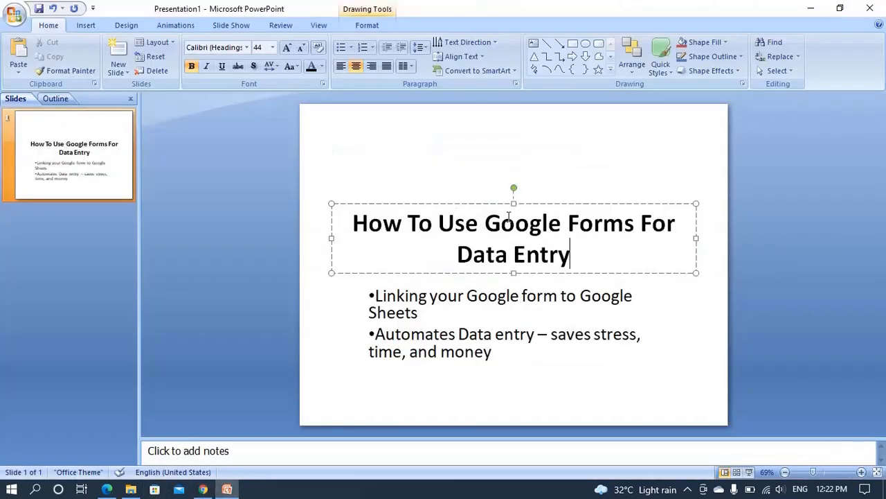
{"action": "left_click_drag", "start_coordinate": [355, 223], "coordinate": [621, 245]}
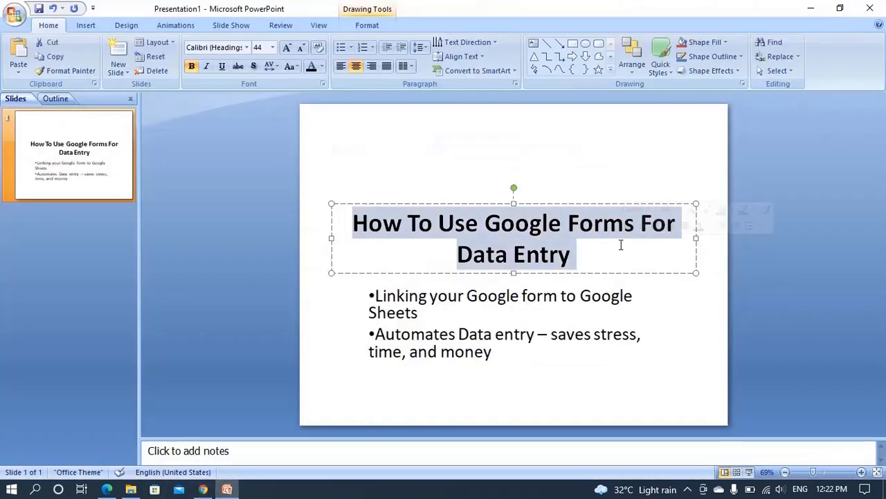
{"action": "left_click", "coordinate": [621, 244]}
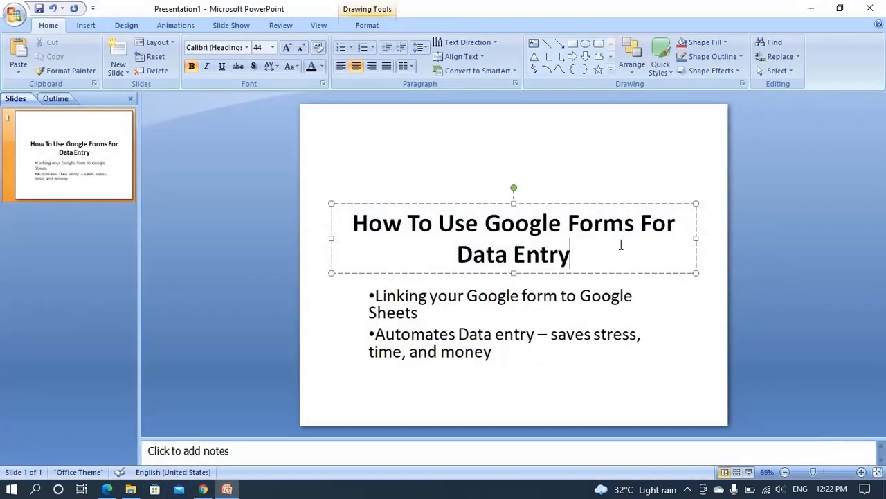
{"action": "left_click", "coordinate": [558, 335]}
{"action": "left_click_drag", "start_coordinate": [558, 336], "coordinate": [612, 350]}
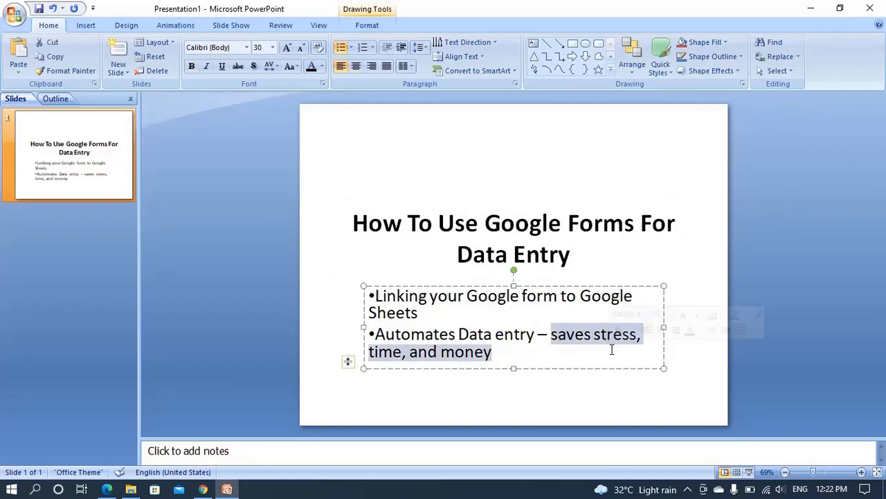
- Switch back to Chrome and bring up the linked response spreadsheet again
{"action": "left_click", "coordinate": [202, 491]}
{"action": "left_click", "coordinate": [401, 13]}
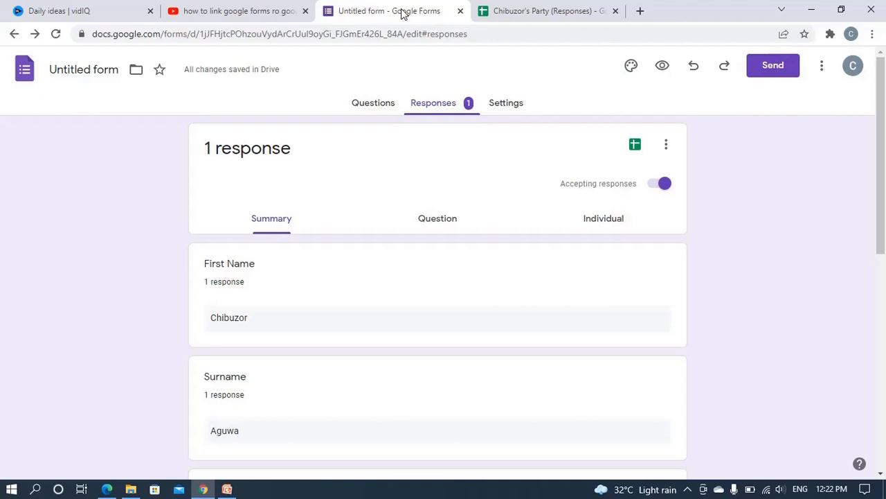
{"action": "left_click", "coordinate": [230, 12]}
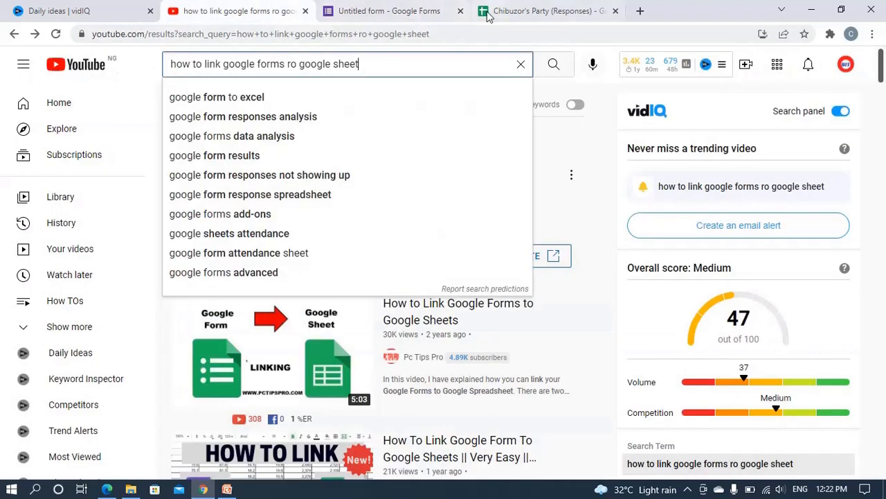
{"action": "left_click", "coordinate": [558, 12]}
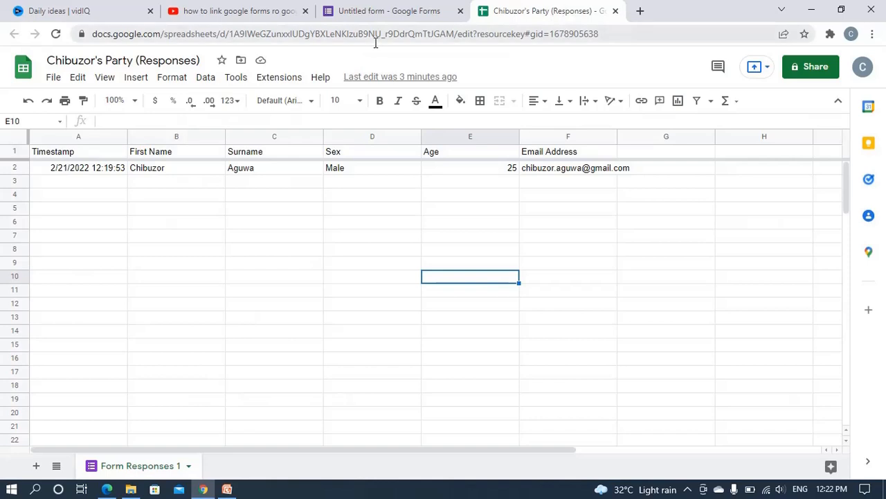
- Review the form's response summary and its questions from First Name to Email Address
{"action": "left_click", "coordinate": [399, 11]}
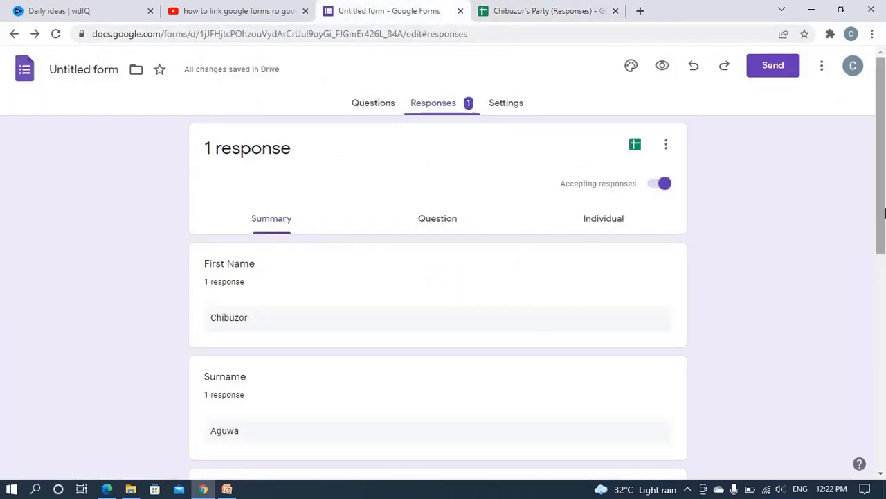
{"action": "scroll", "coordinate": [509, 343], "scroll_direction": "down", "scroll_amount": 4}
{"action": "scroll", "coordinate": [509, 342], "scroll_direction": "up", "scroll_amount": 4}
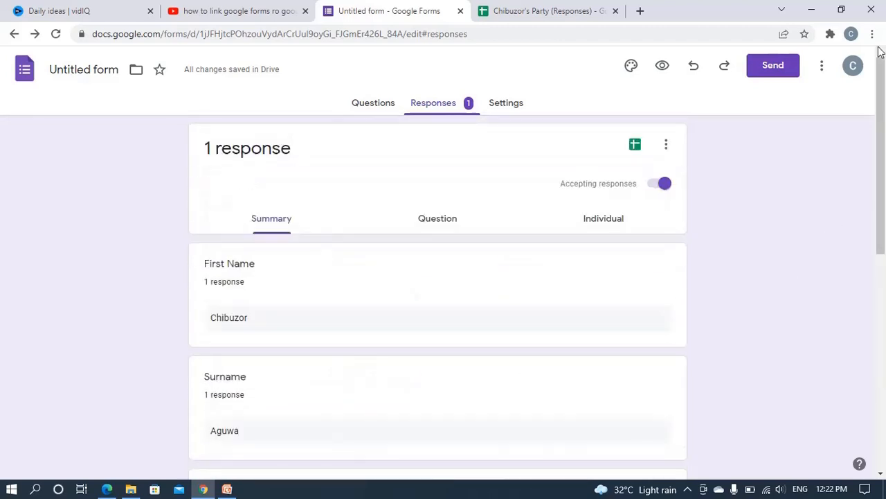
{"action": "left_click", "coordinate": [377, 102]}
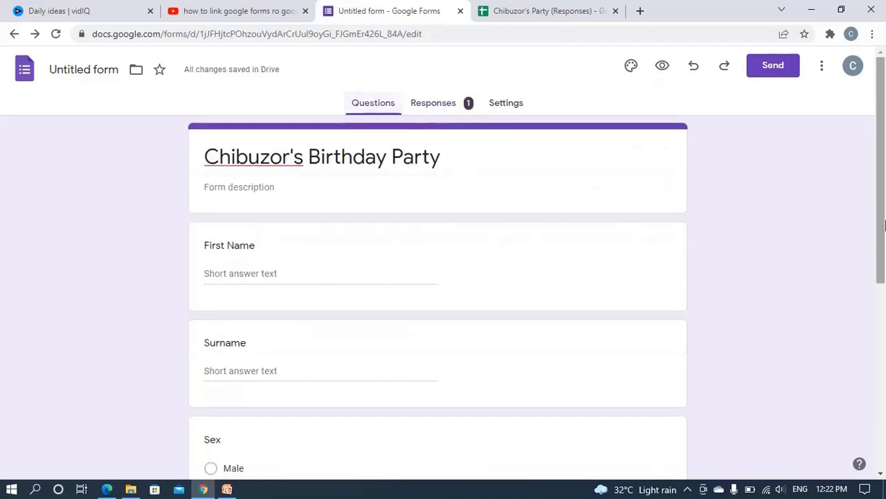
{"action": "scroll", "coordinate": [884, 227], "scroll_direction": "down", "scroll_amount": 1}
{"action": "left_click_drag", "start_coordinate": [885, 227], "coordinate": [884, 296]}
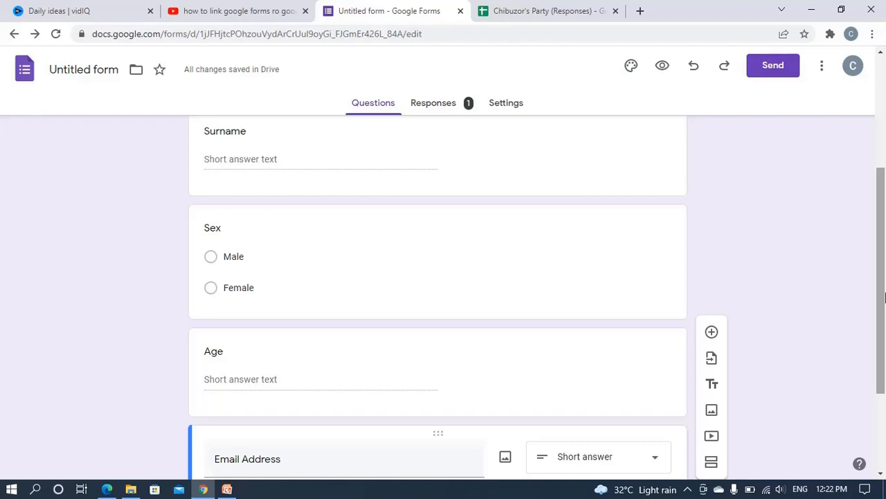
{"action": "left_click_drag", "start_coordinate": [885, 259], "coordinate": [884, 90]}
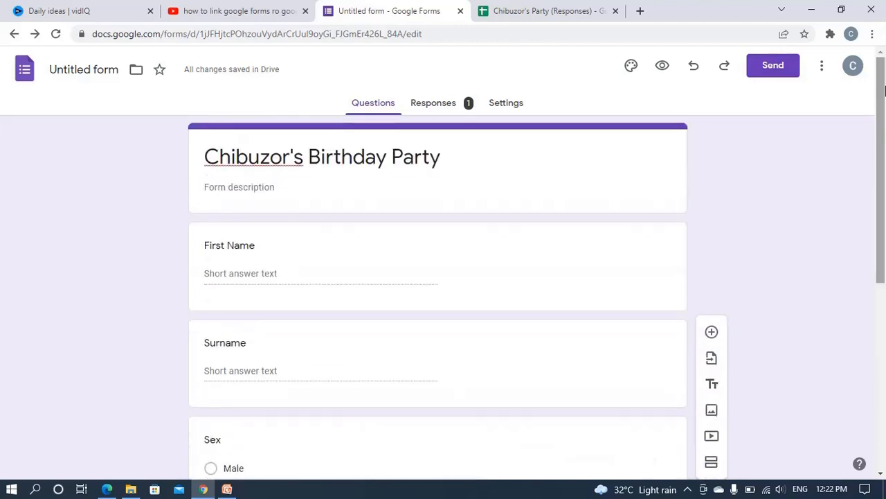